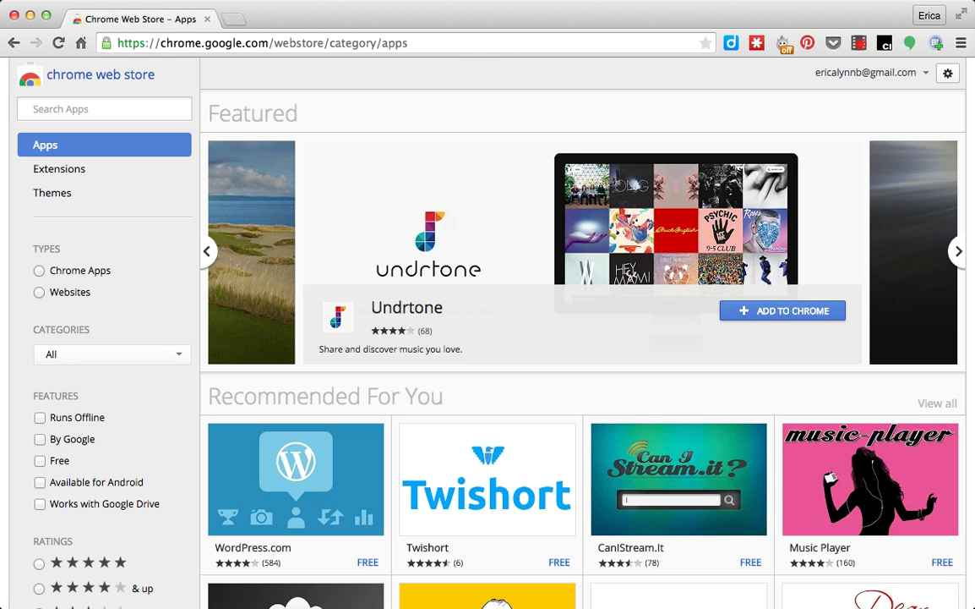
- Search the Chrome Web Store apps for 'pixlr' to list Pixlr Editor
left_click(104, 108)
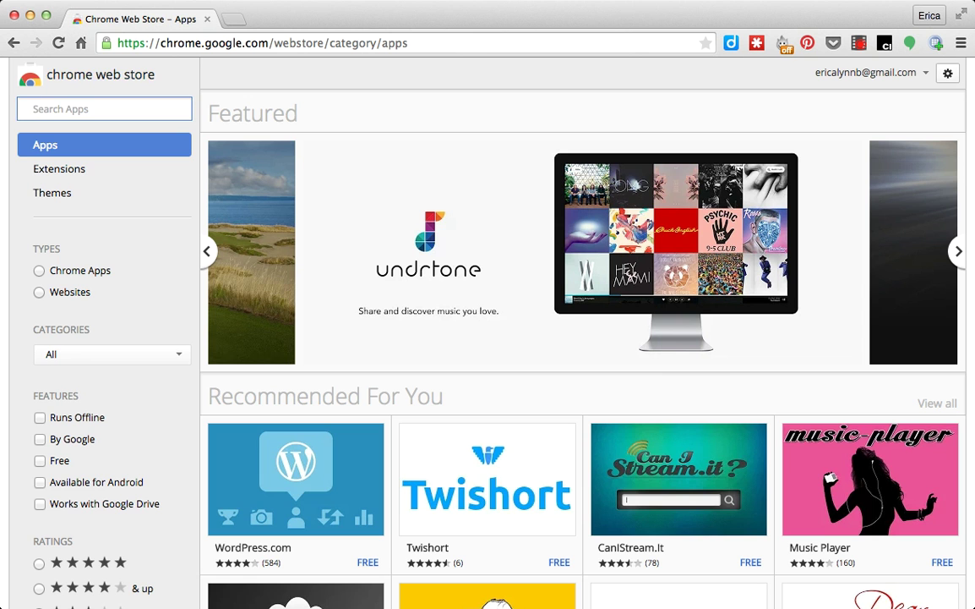
type("pixlr")
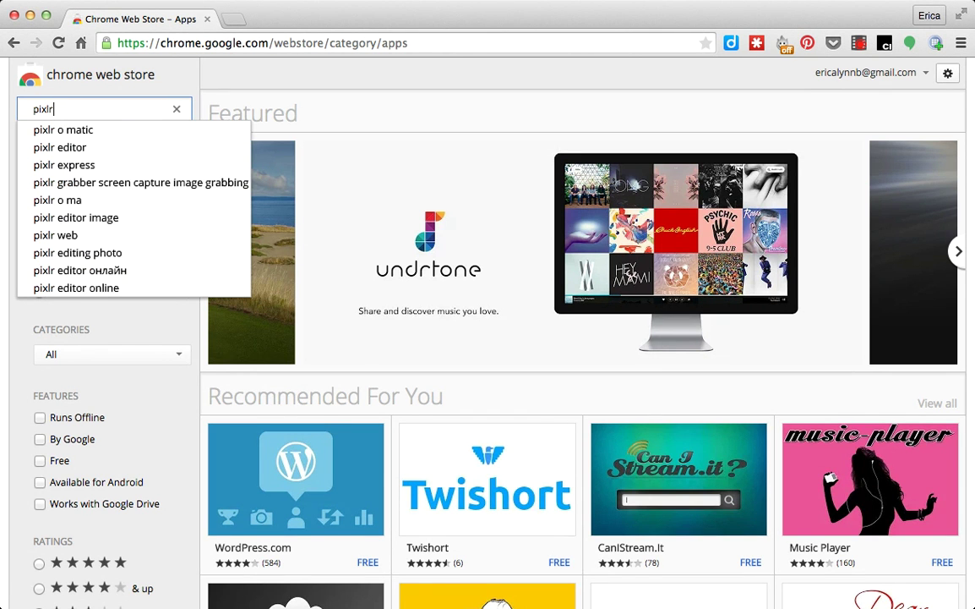
key("Return")
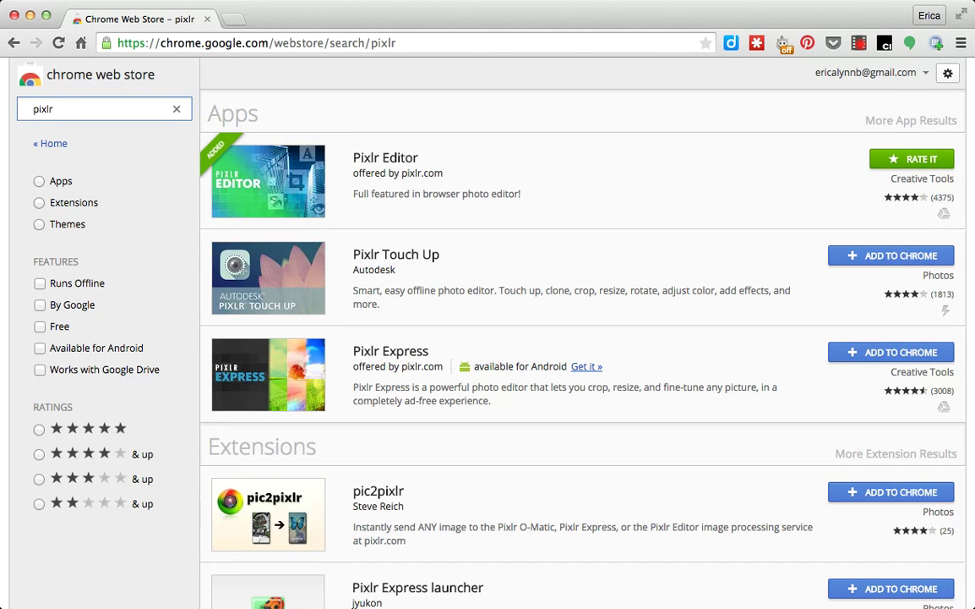
key("super+l")
- Launch Pixlr Editor from Chrome's chrome://apps page
type("chrome://")
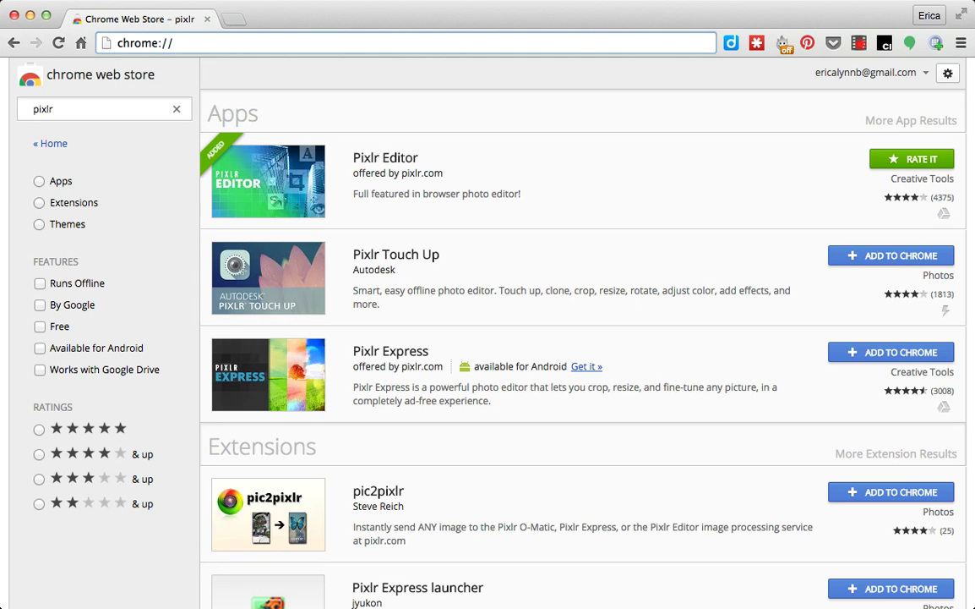
type("apps")
key("Return")
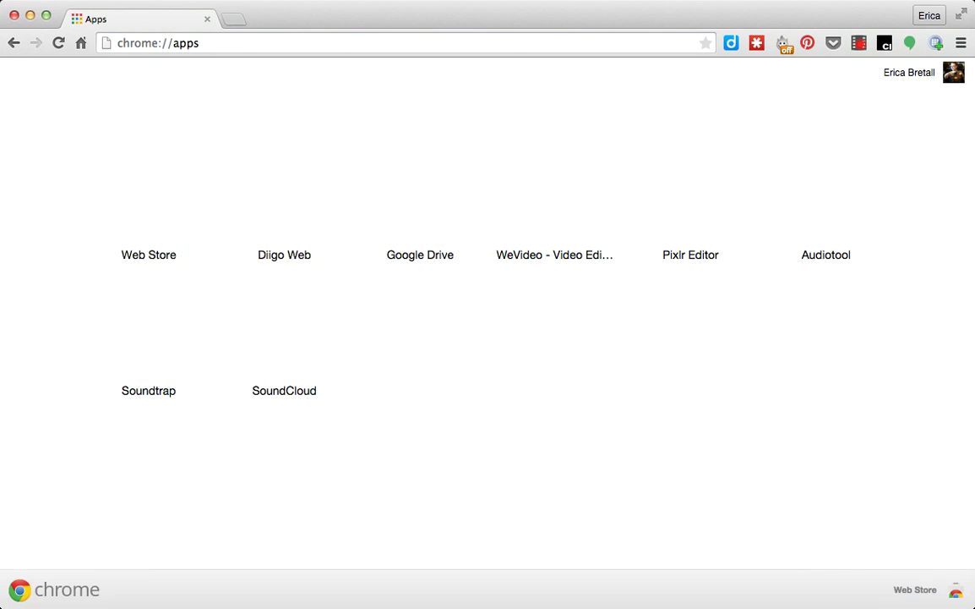
left_click(690, 199)
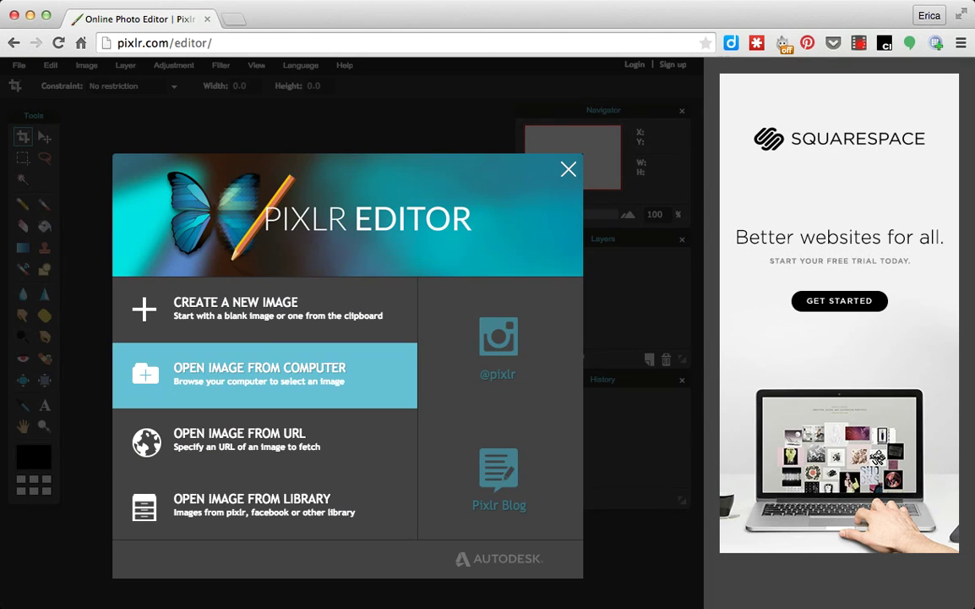
- Dismiss the welcome screen and open the 2592x1456 playground photo IMG_20150611_142048590
left_click(262, 374)
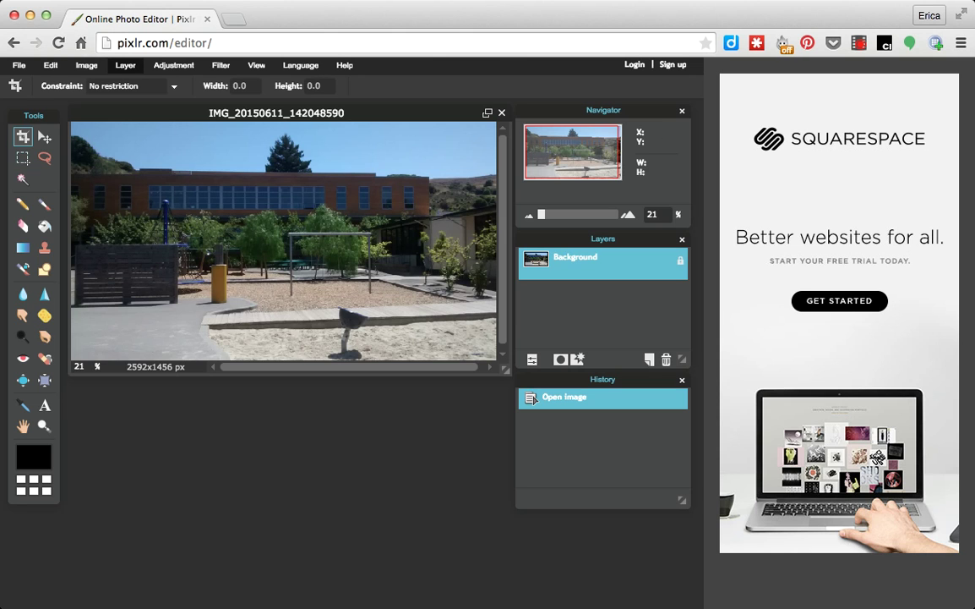
left_click(125, 65)
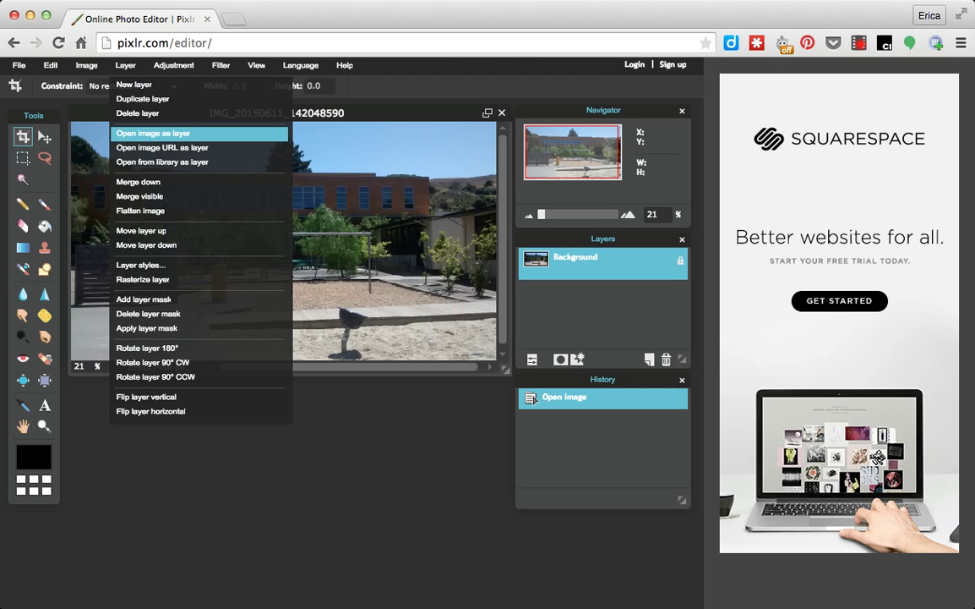
- Add the big-eared fox image as Layer 1 and free-transform it larger
left_click(153, 134)
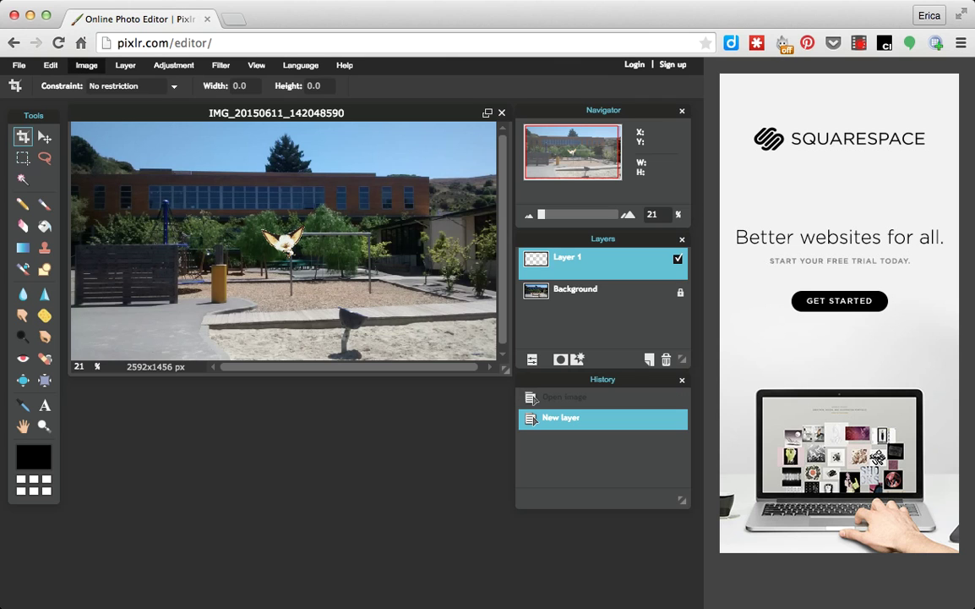
left_click(86, 65)
mouse_move(50, 66)
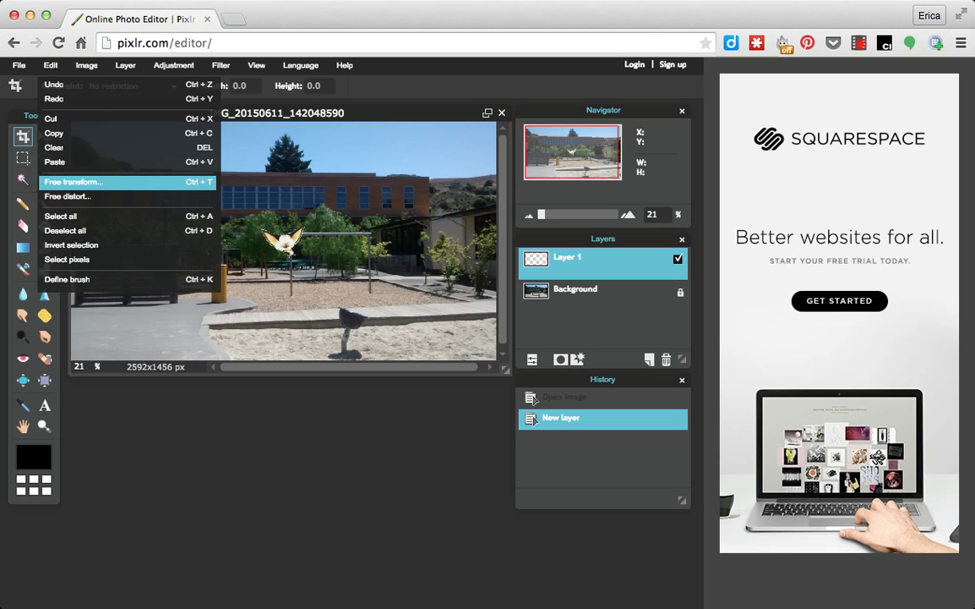
left_click(74, 181)
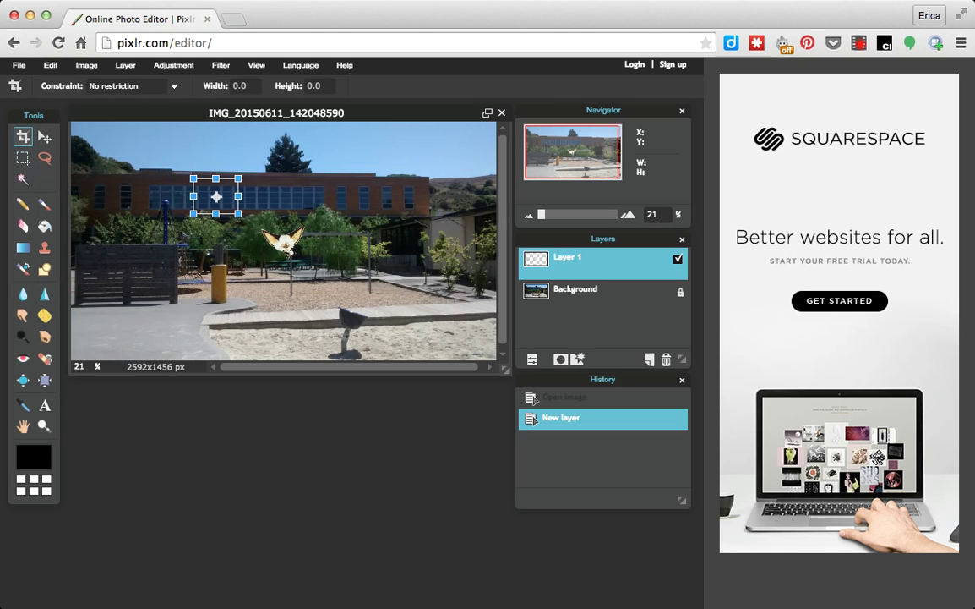
left_click_drag(239, 213, 270, 240)
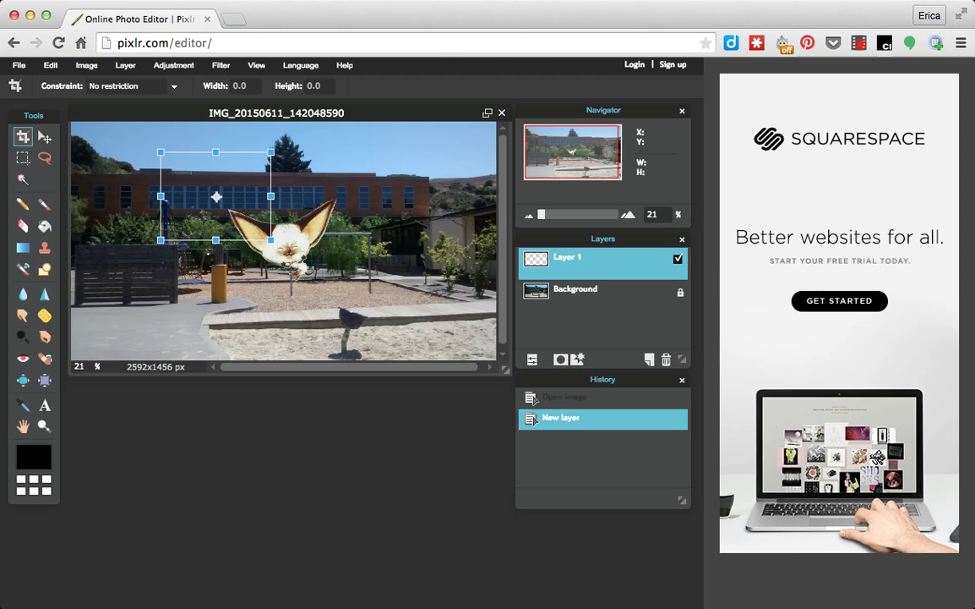
key("Return")
key("v")
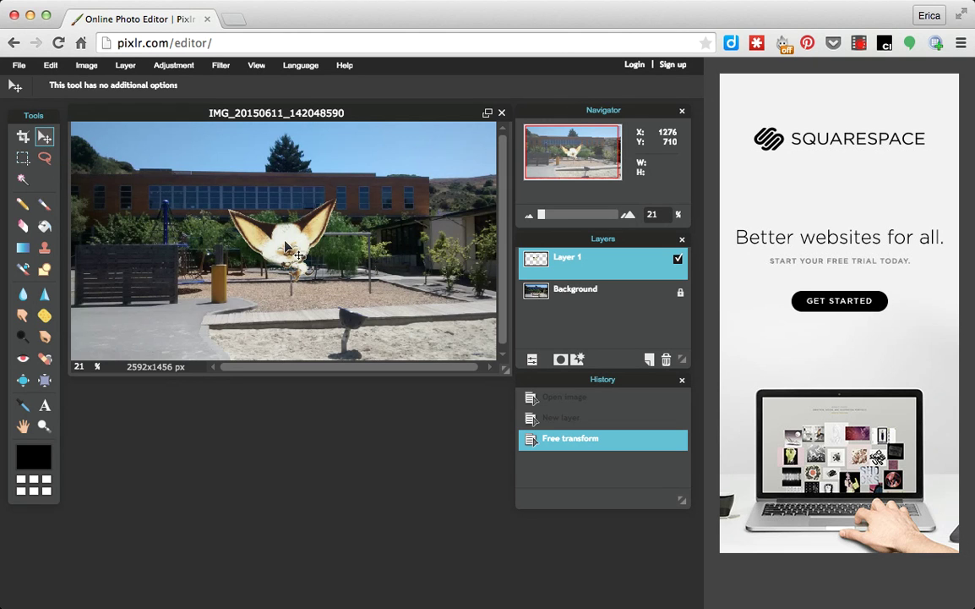
- Drag the fox down and right onto the playground's wooden beam
left_click_drag(284, 238, 374, 282)
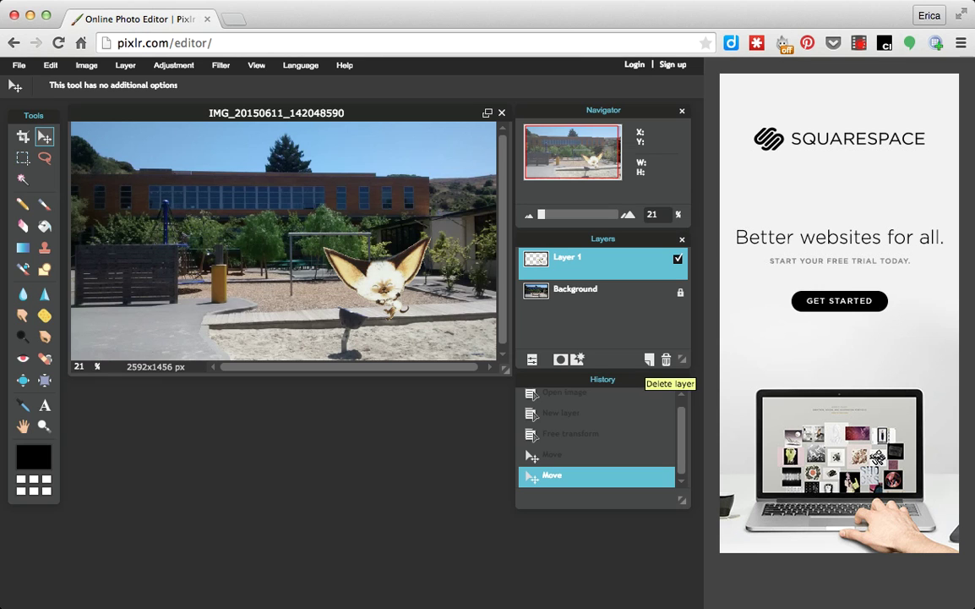
- Delete the fox layer and crop to a 2538x700 strip of building and sky
left_click(666, 361)
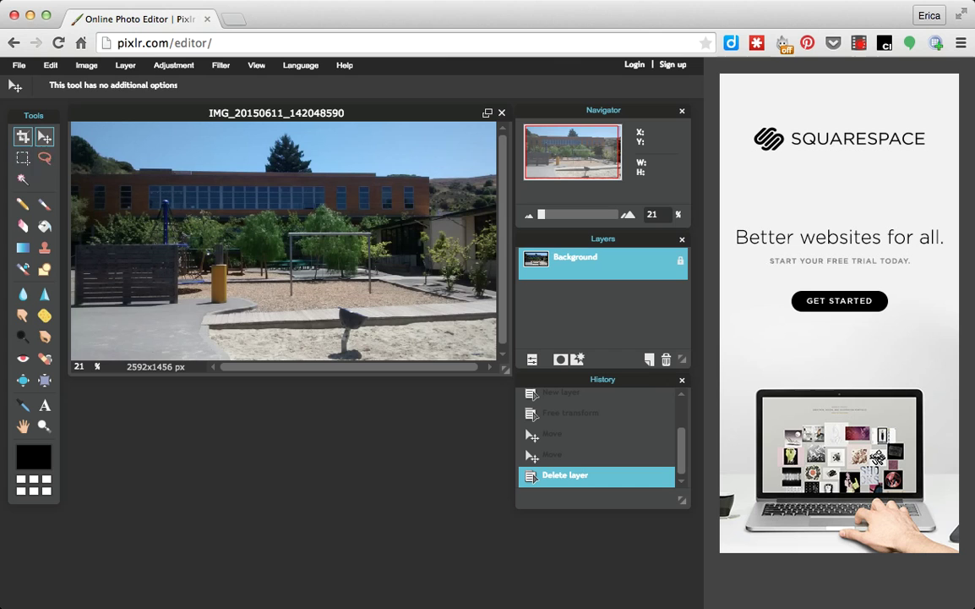
left_click(23, 137)
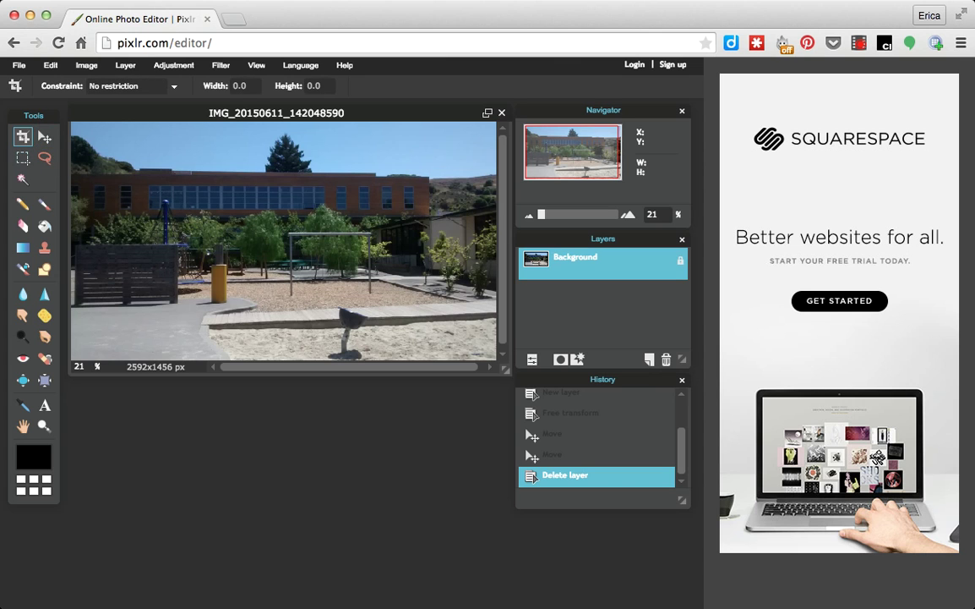
left_click_drag(72, 122, 519, 237)
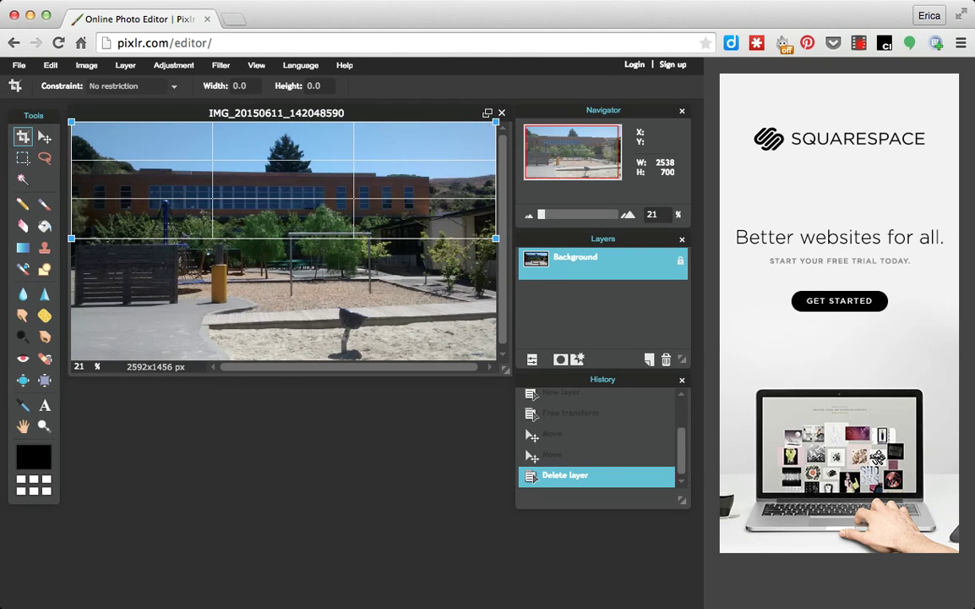
key("Return")
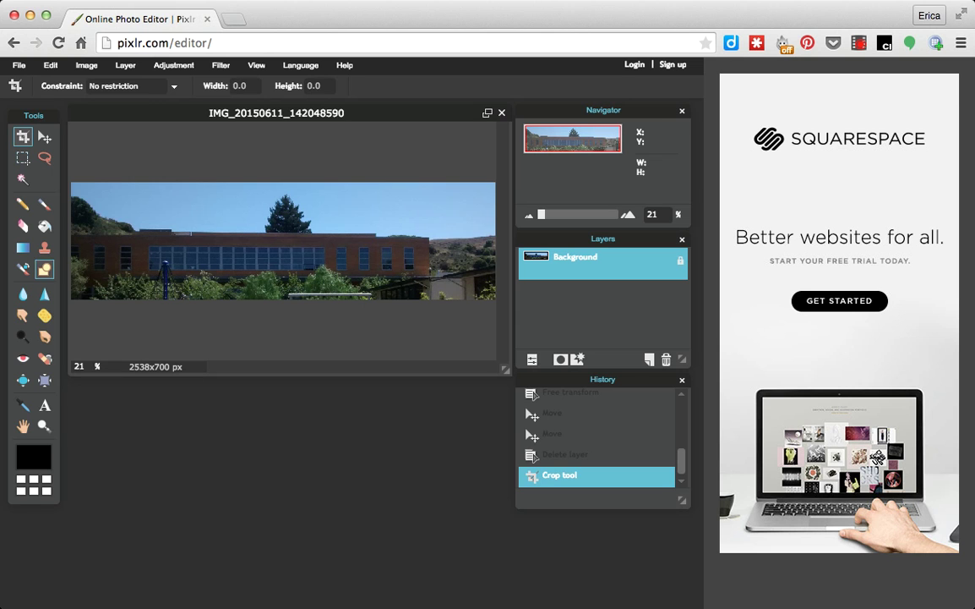
- Add an empty Layer 2 above the Background and pick the Shape tool
left_click(125, 65)
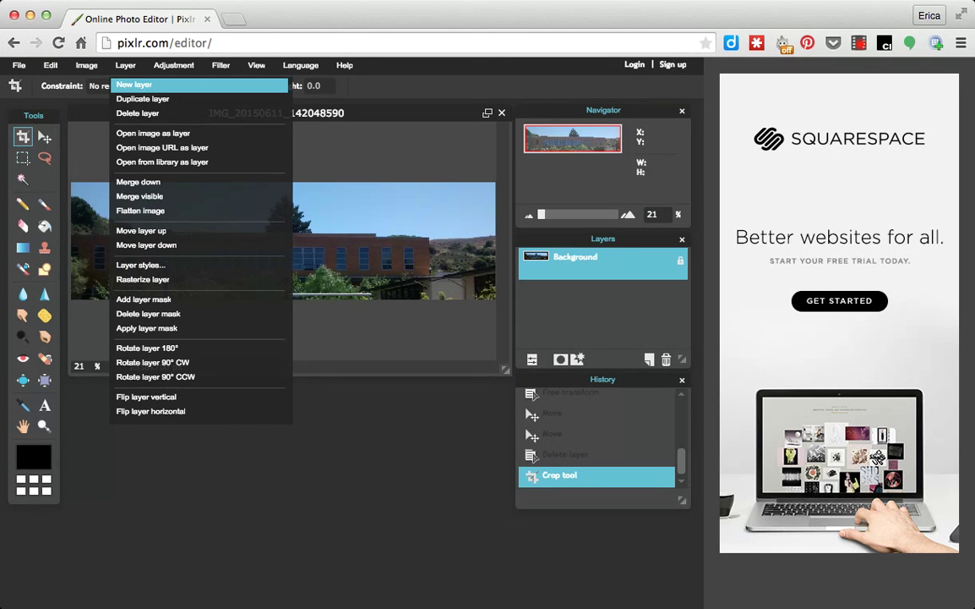
left_click(133, 85)
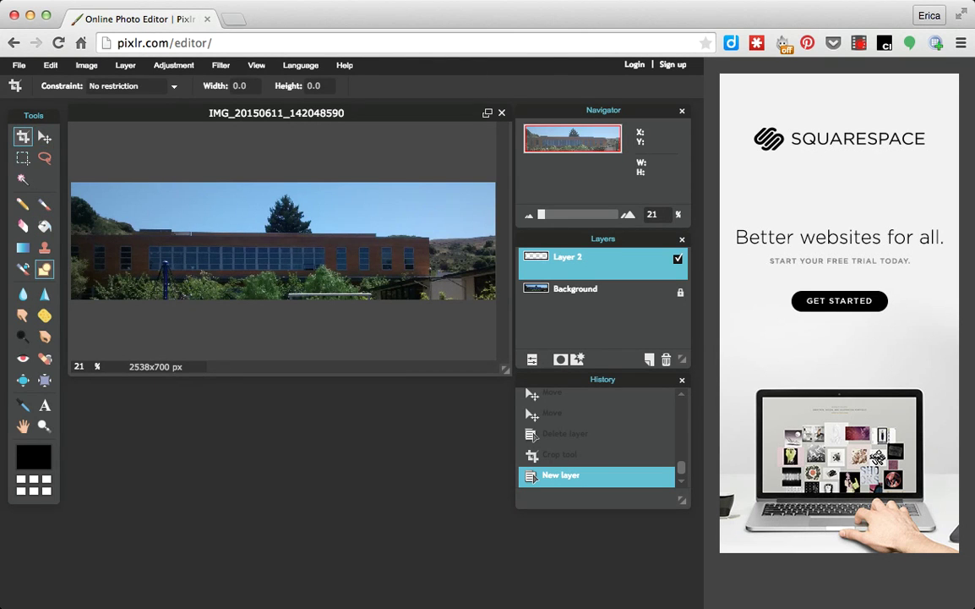
left_click(45, 268)
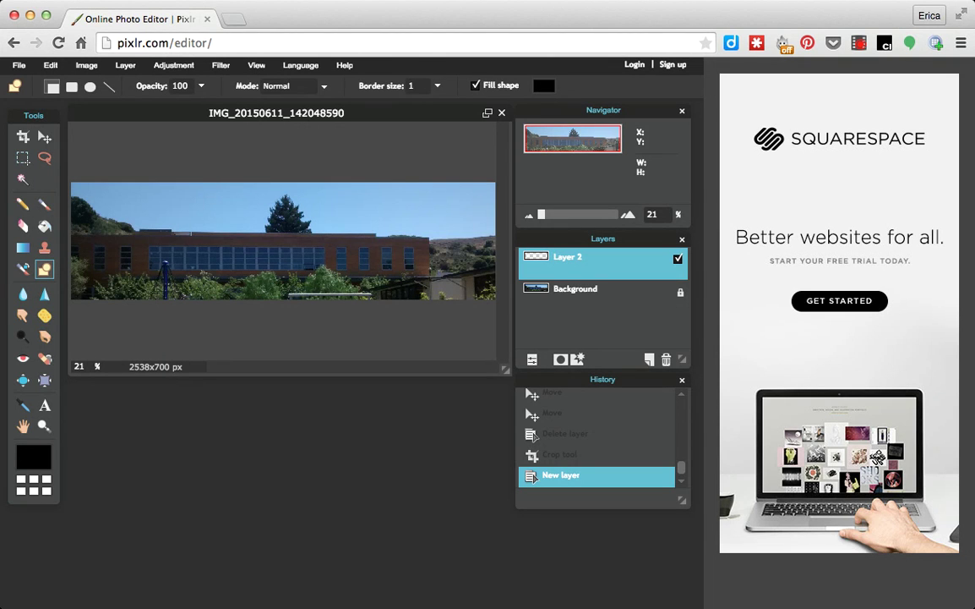
- Set the fill to dark brown 3d3233 and draw a tall smokestack rectangle above the roof
left_click(33, 457)
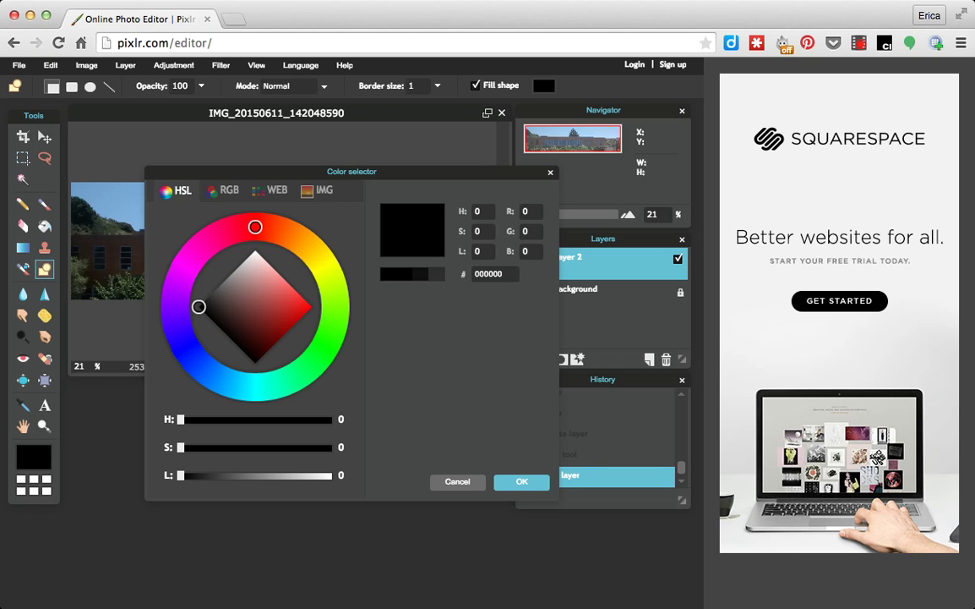
left_click_drag(352, 174, 299, 273)
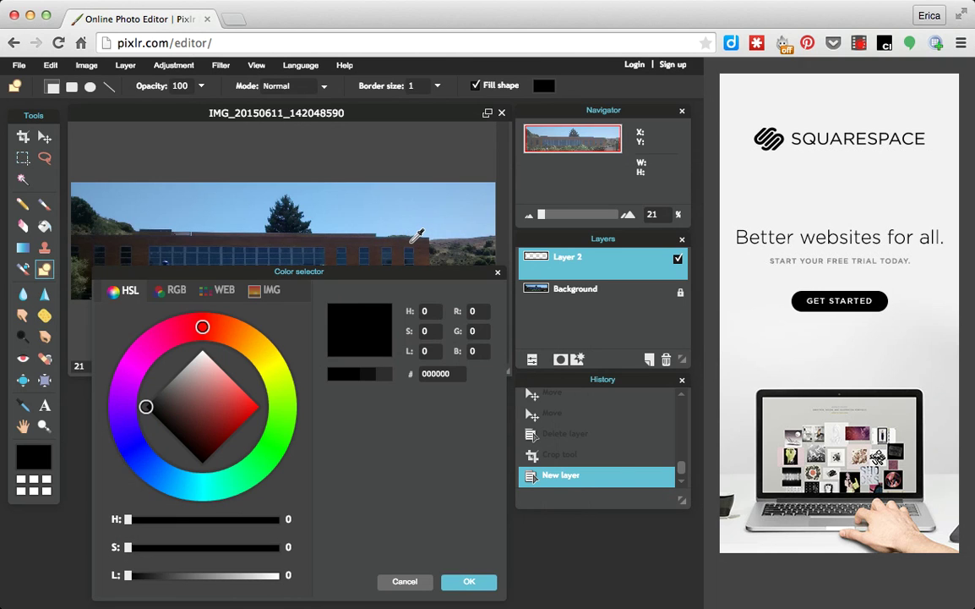
left_click(413, 241)
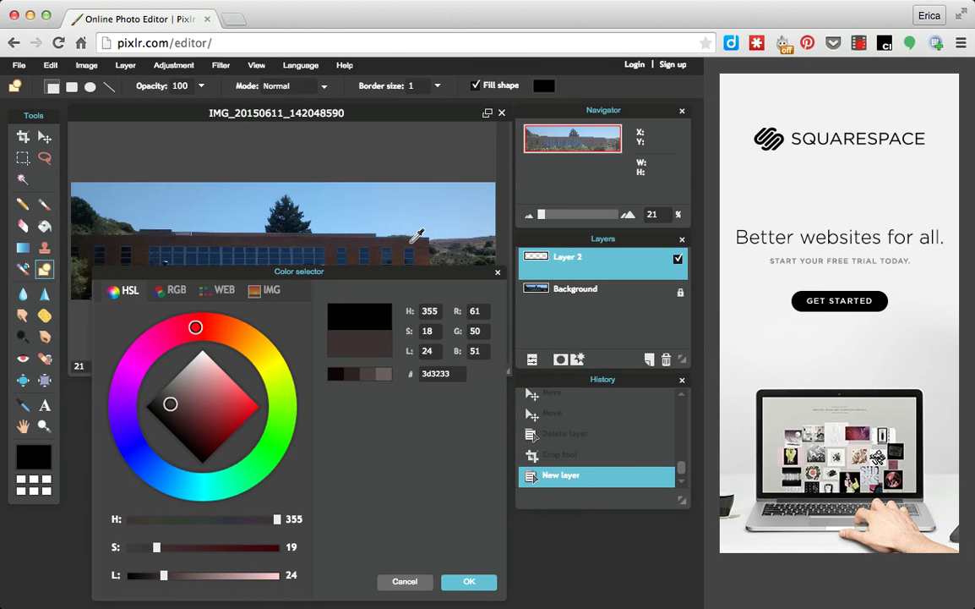
left_click_drag(299, 272, 308, 116)
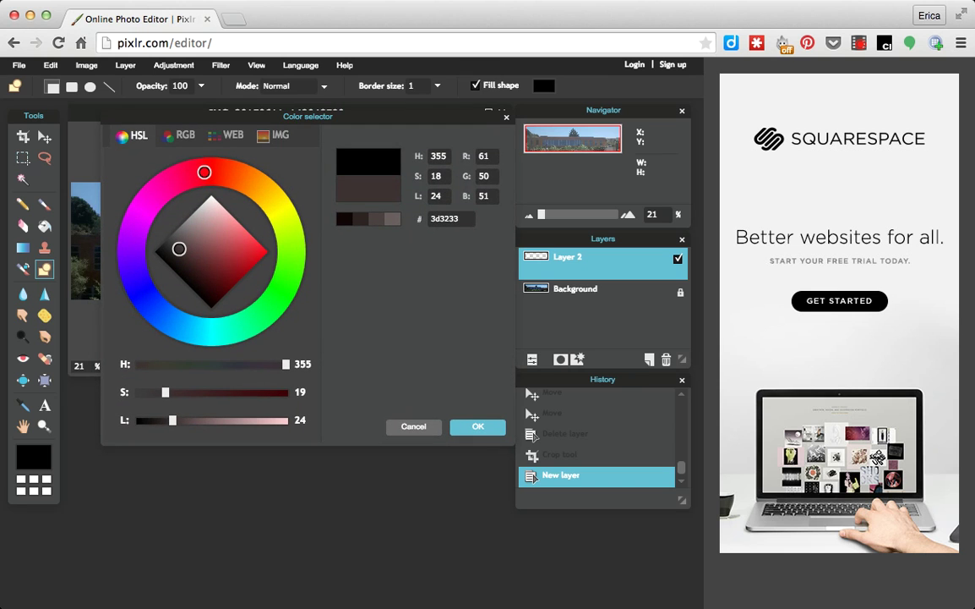
key("Return")
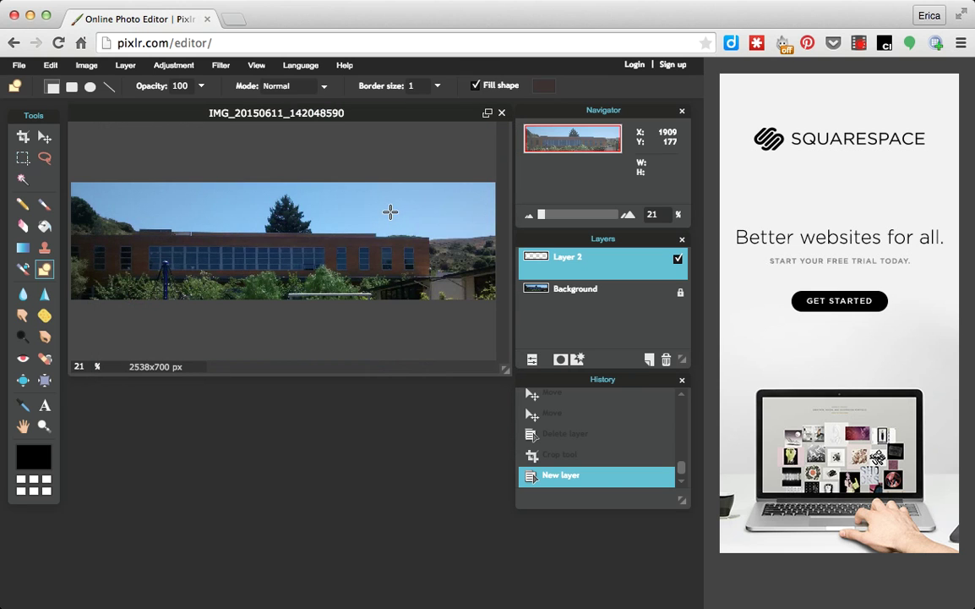
left_click_drag(390, 209, 415, 237)
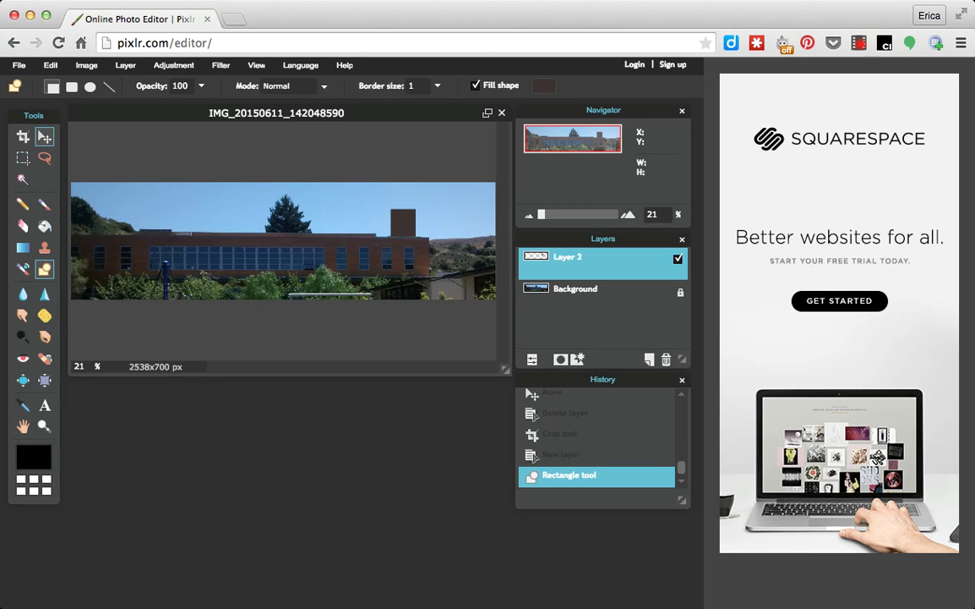
- Nudge the smokestack slightly left and down onto the roof's right end
left_click(45, 136)
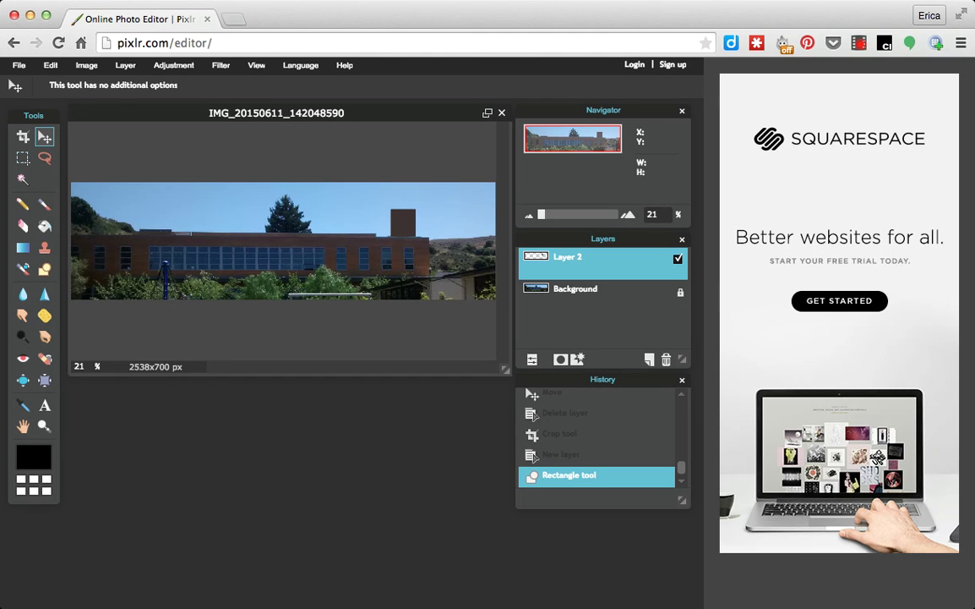
left_click_drag(407, 227, 410, 229)
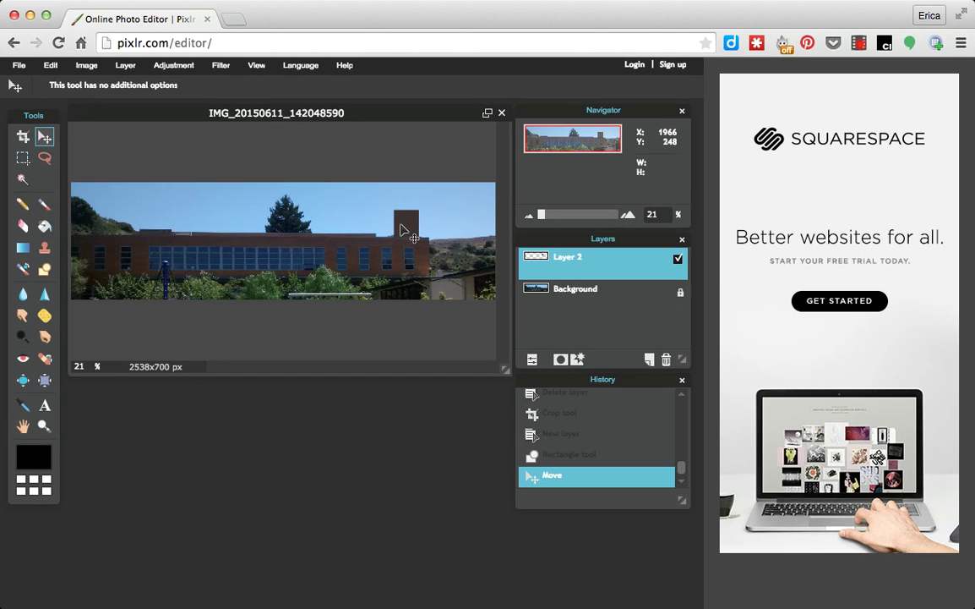
left_click_drag(404, 225, 396, 229)
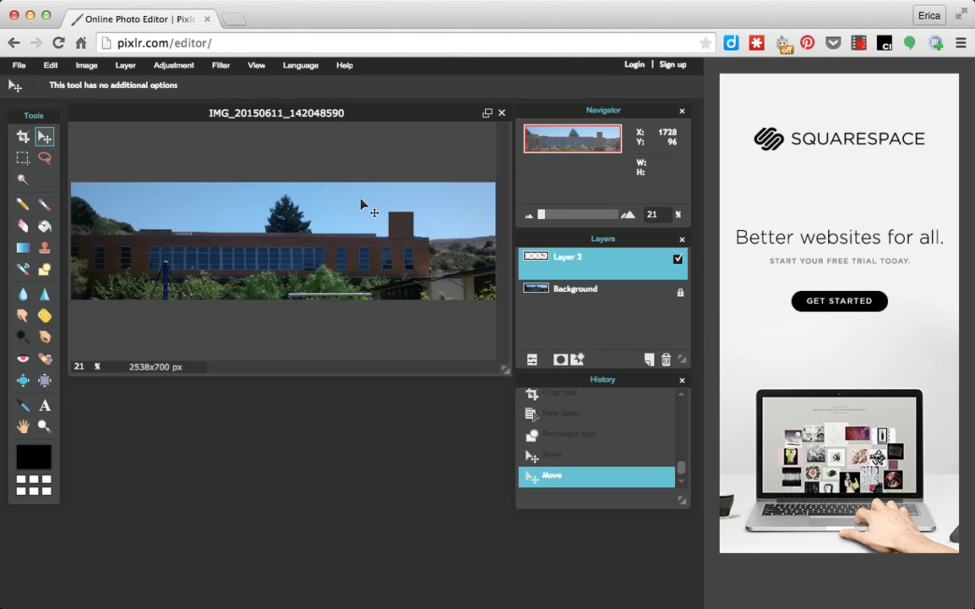
- Add a new Layer 3 above Layer 2 and switch to the Sketchy Pencil
left_click(125, 65)
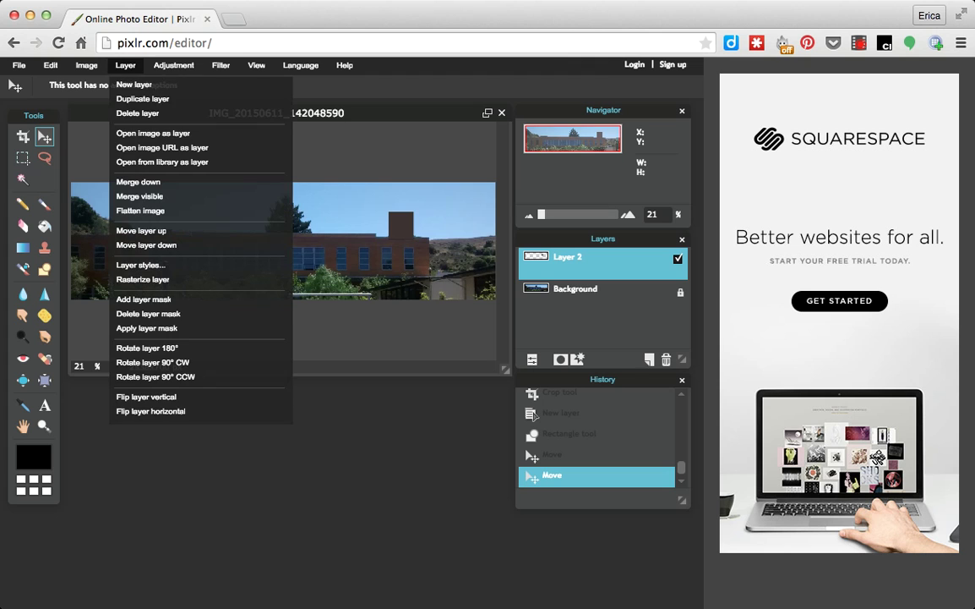
left_click(127, 77)
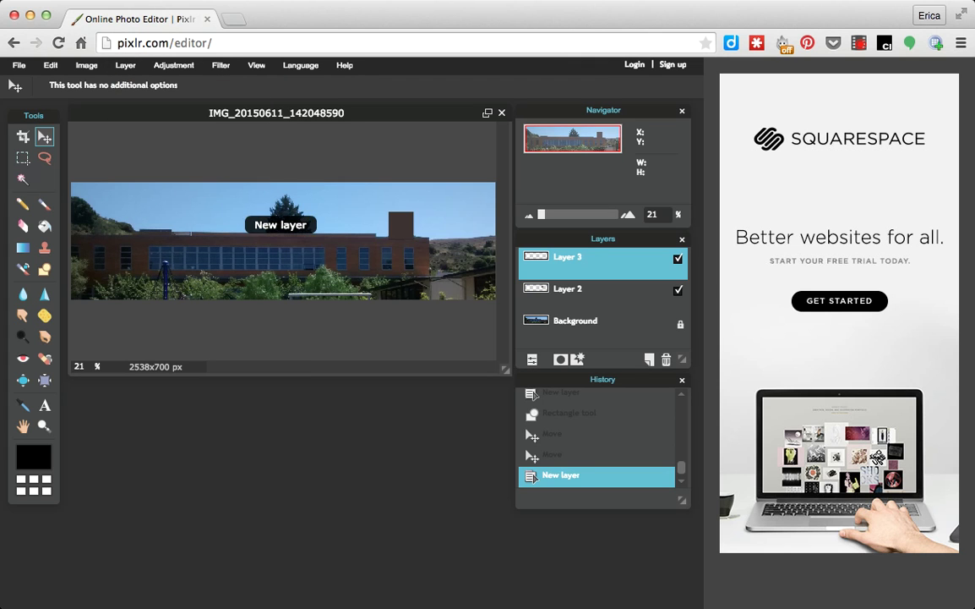
key("n")
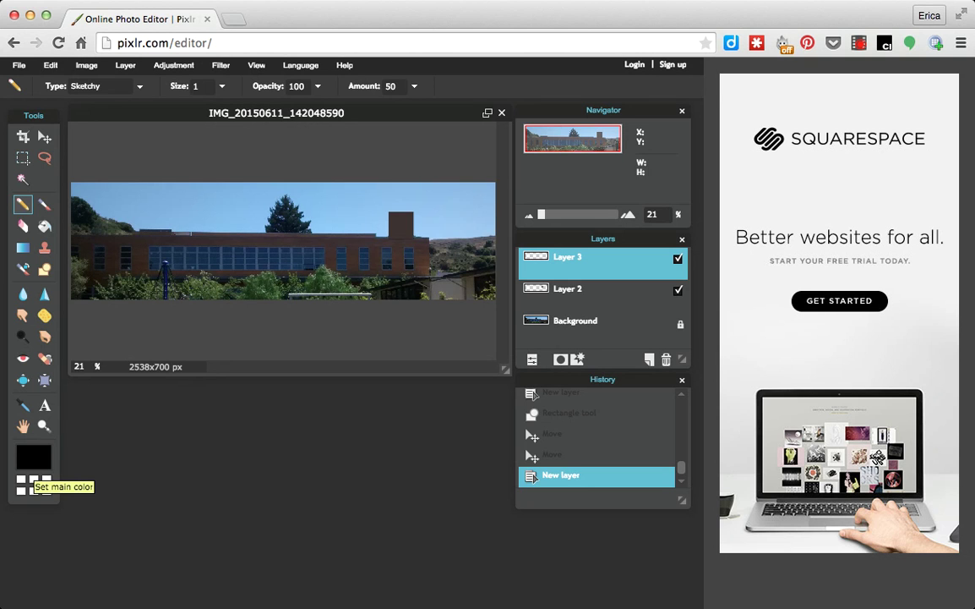
- Set the pencil colour to grey 4d4848 and zoom in on the building and sky
left_click(33, 460)
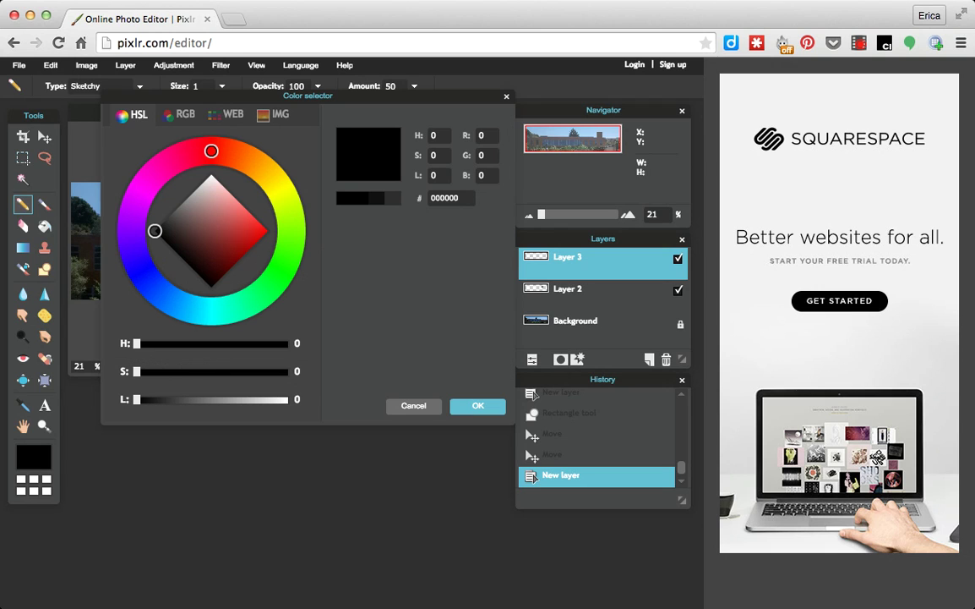
left_click_drag(155, 231, 172, 220)
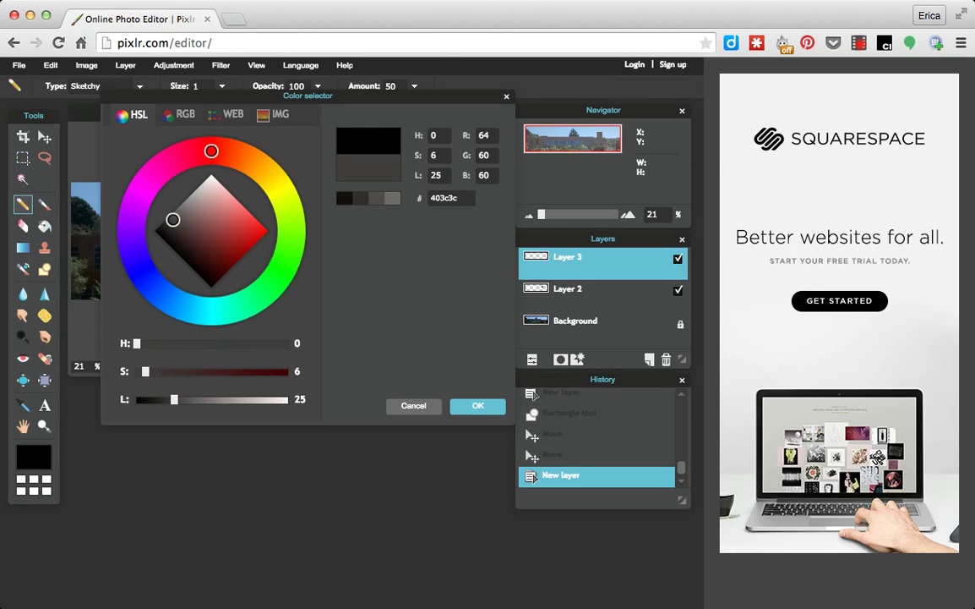
left_click_drag(172, 220, 175, 217)
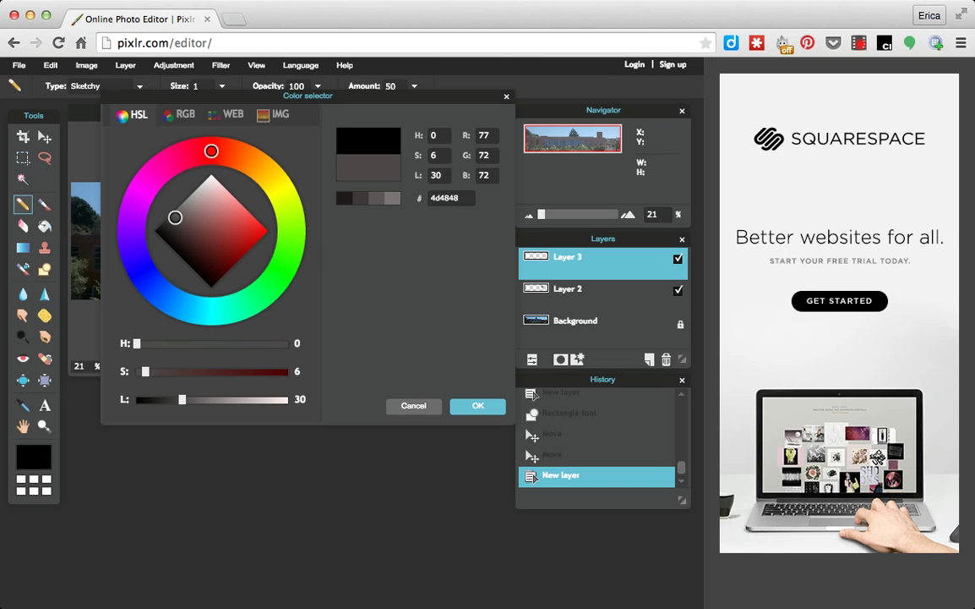
left_click(478, 406)
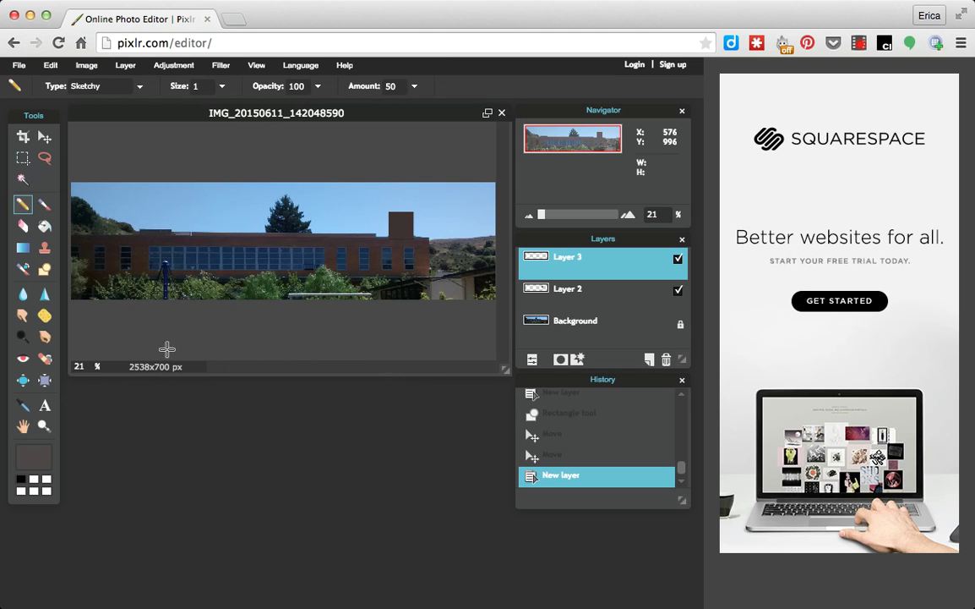
left_click(45, 426)
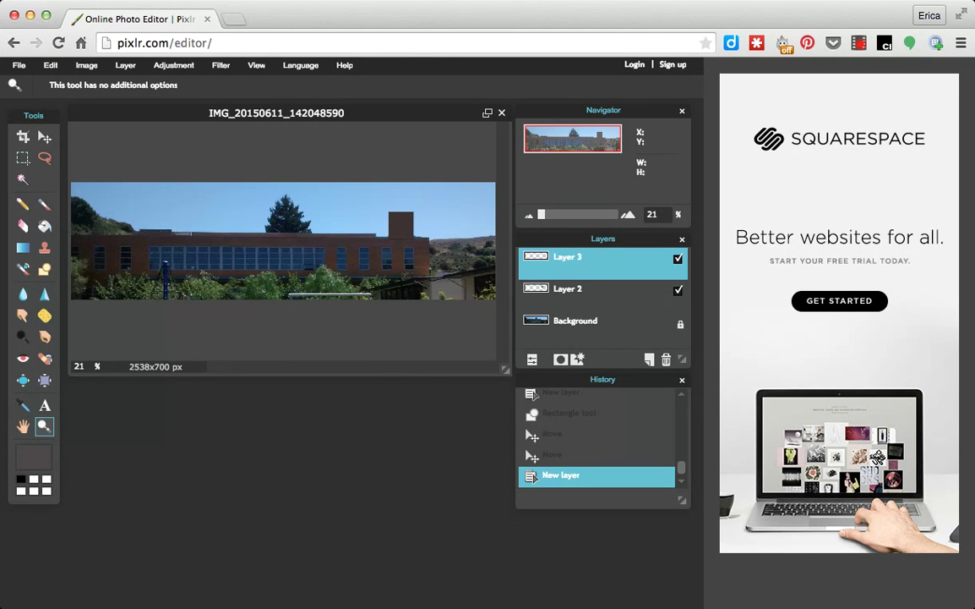
left_click(334, 206)
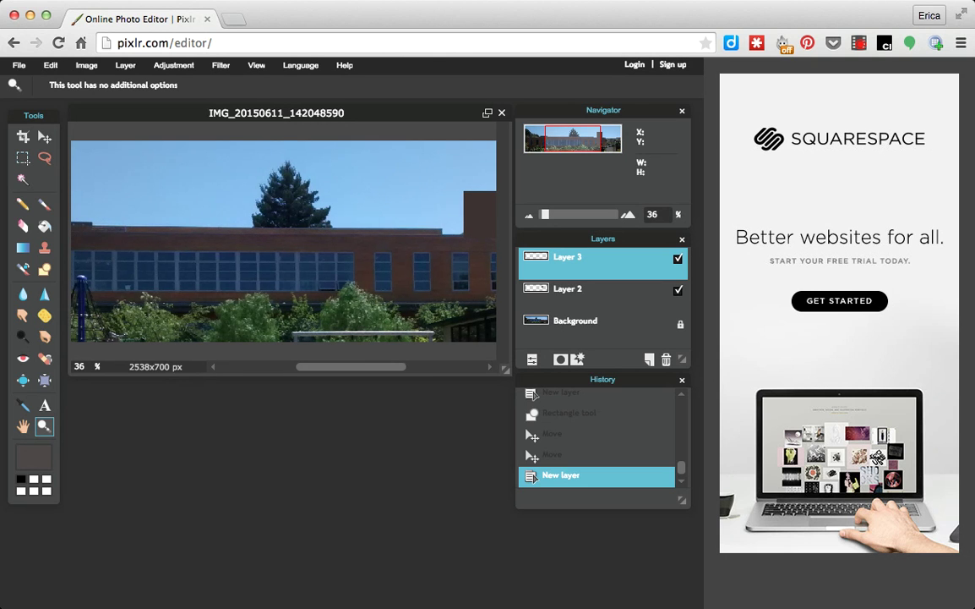
- With the Pencil on Layer 3, sketch two grey smoke puffs across the sky toward the top edge
scroll(101, 283, "right", 5)
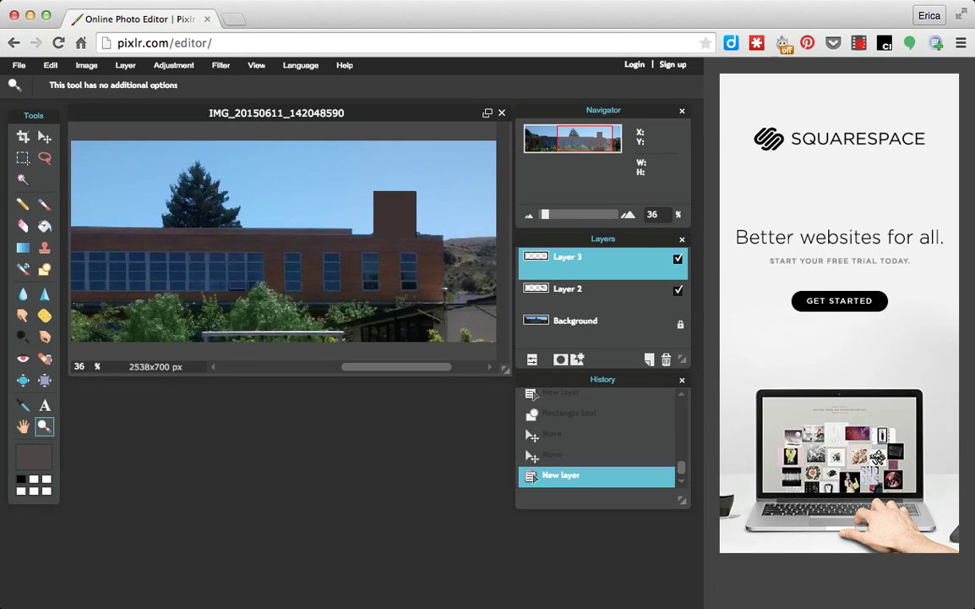
left_click(22, 204)
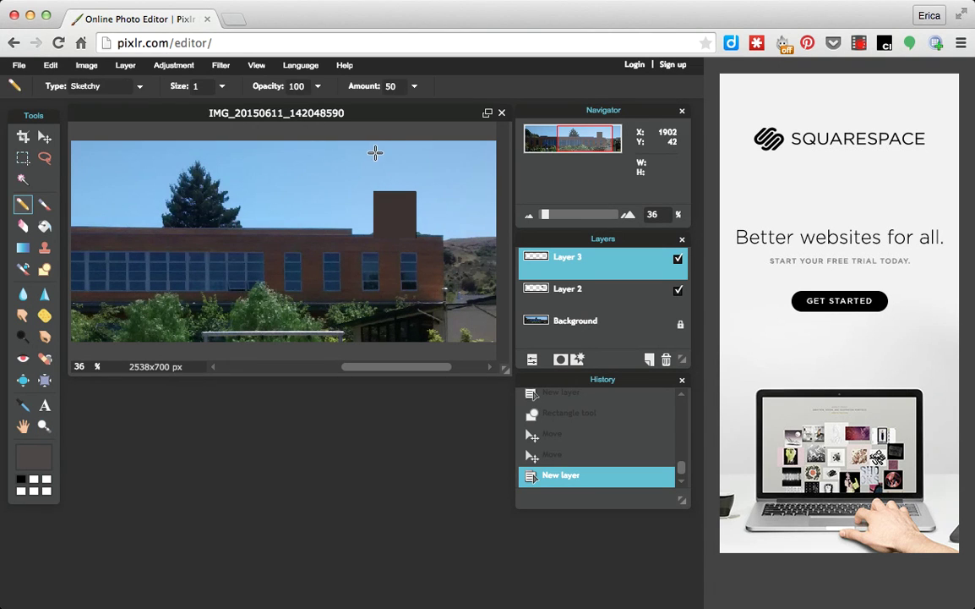
mouse_move(381, 157)
left_mouse_down()
mouse_move(388, 171)
mouse_move(402, 166)
mouse_move(390, 160)
mouse_move(384, 175)
mouse_move(391, 159)
mouse_move(384, 172)
mouse_move(335, 156)
mouse_move(347, 156)
mouse_move(285, 163)
mouse_move(300, 154)
mouse_move(283, 152)
mouse_move(302, 155)
mouse_move(235, 148)
mouse_move(248, 149)
left_mouse_up()
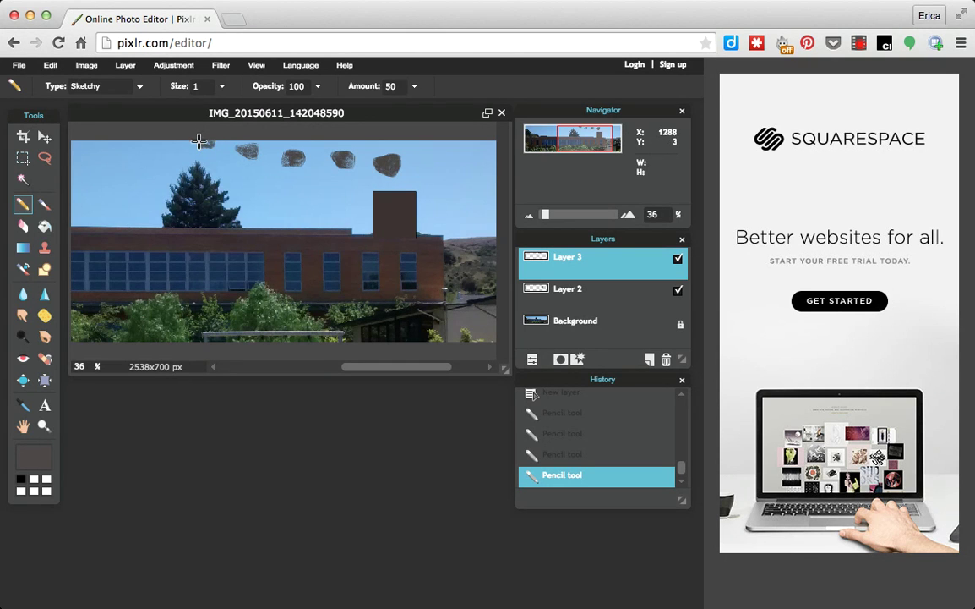
left_click_drag(182, 127, 208, 142)
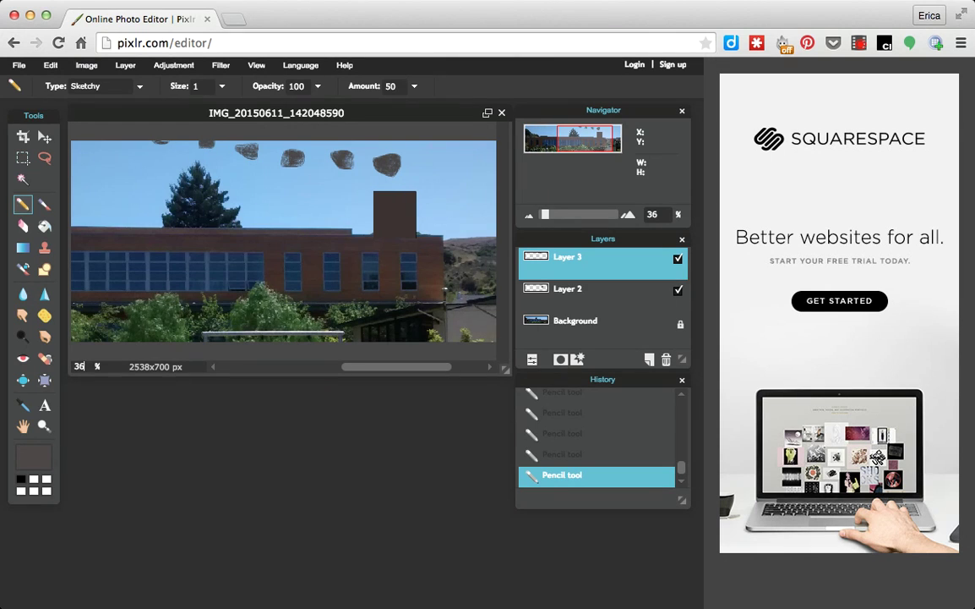
- Enter 20 in the zoom percentage box so the whole banner shows at 20%
key("BackSpace")
type("2")
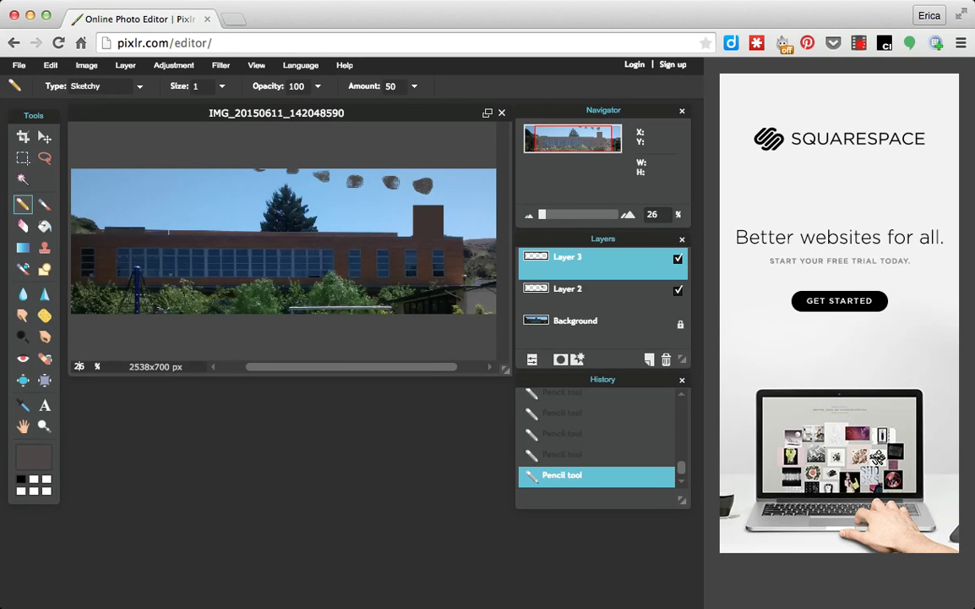
key("BackSpace")
type("1")
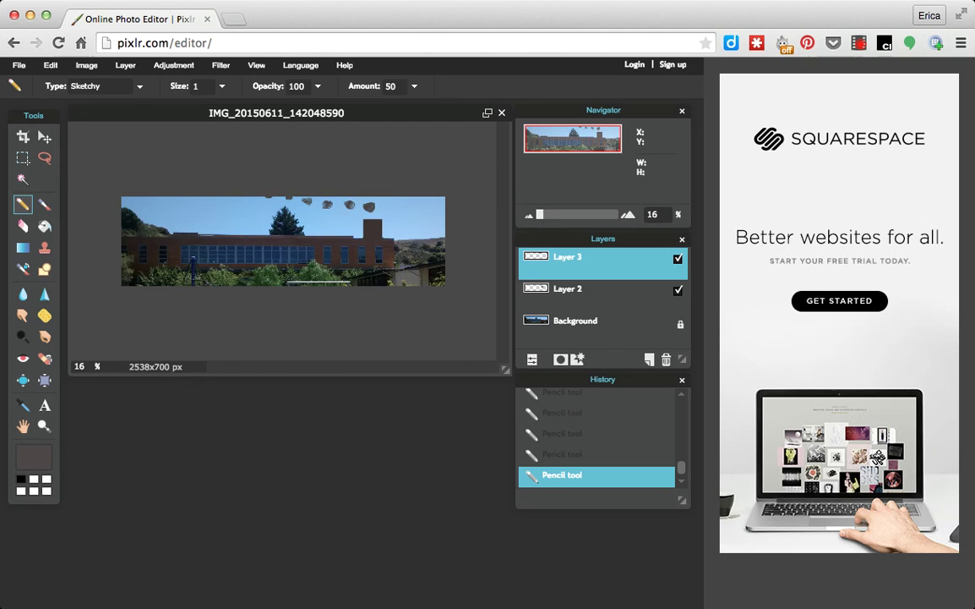
key("Delete")
type("20")
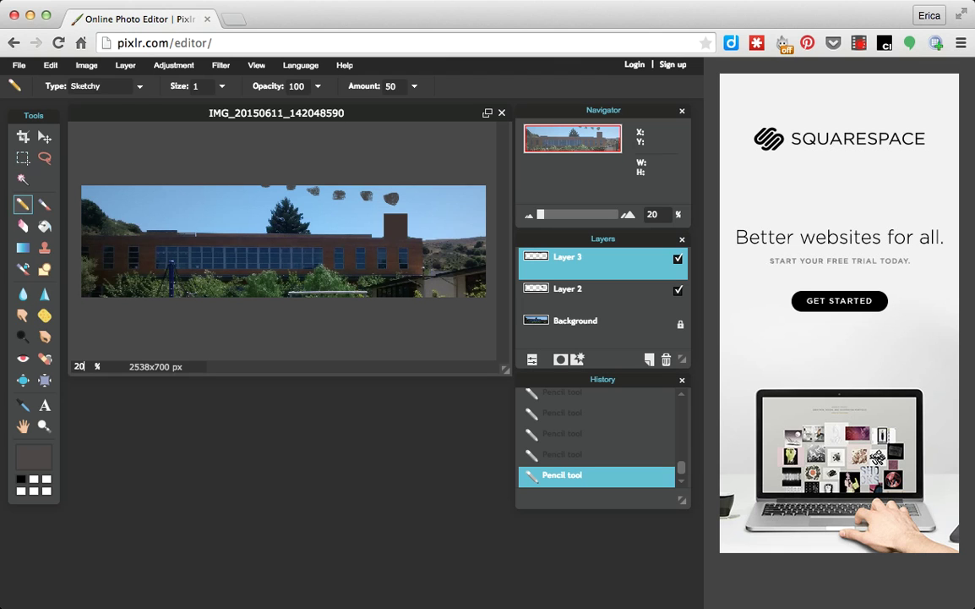
- Apply Diffuse twice to the Layer 3 smoke puffs, the second at amount 10, then apply Blur
left_click(221, 65)
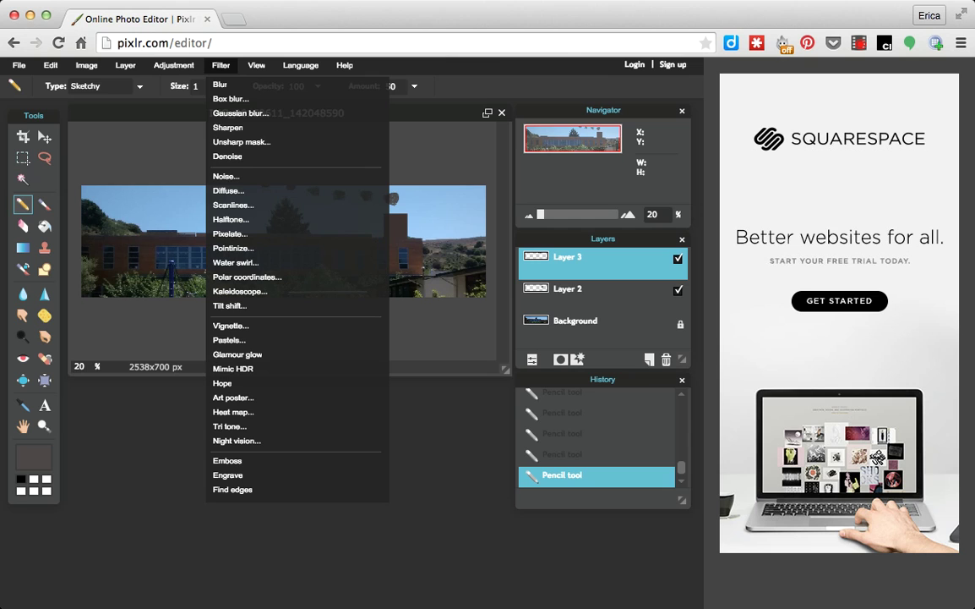
left_click(229, 190)
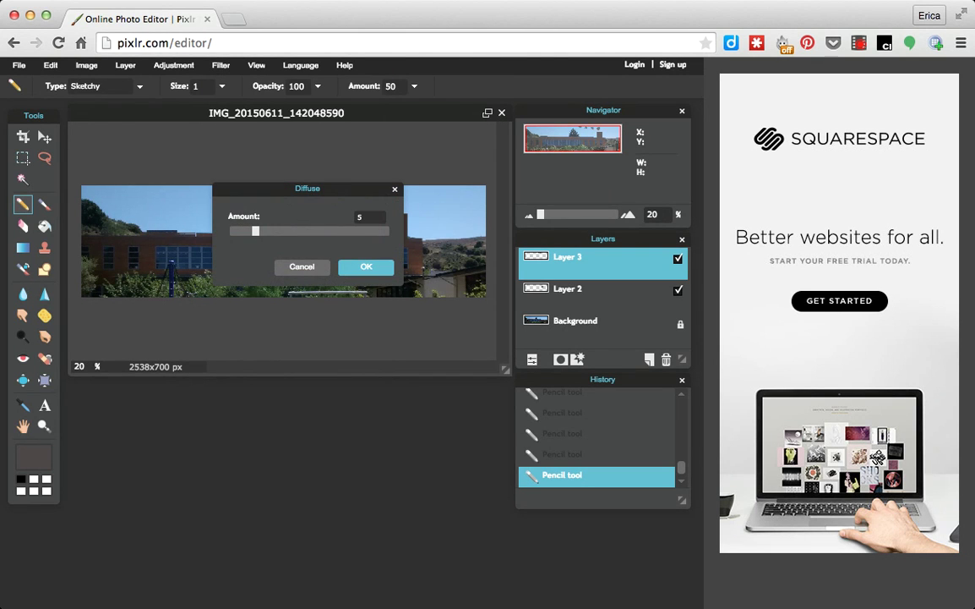
left_click(366, 266)
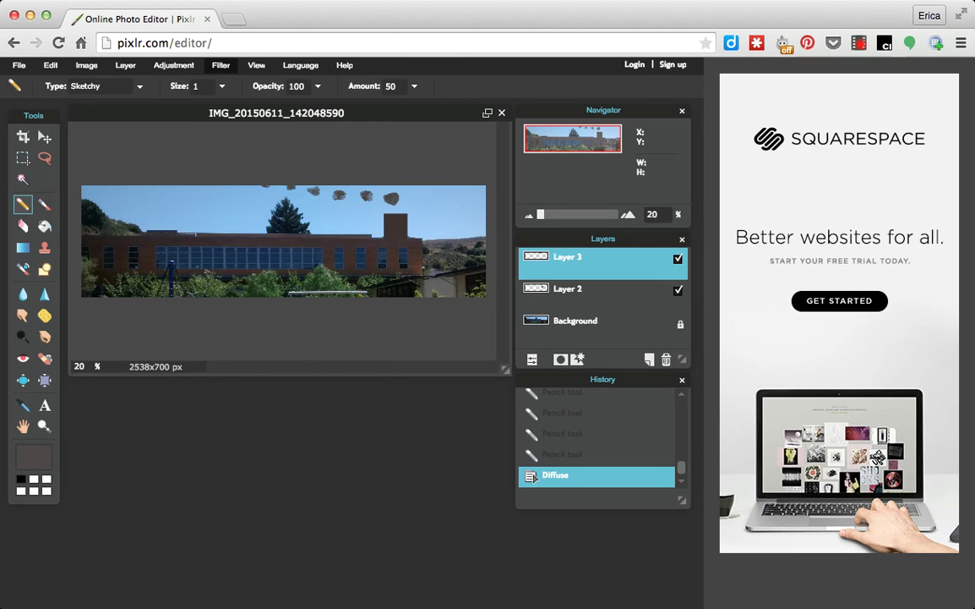
left_click(221, 66)
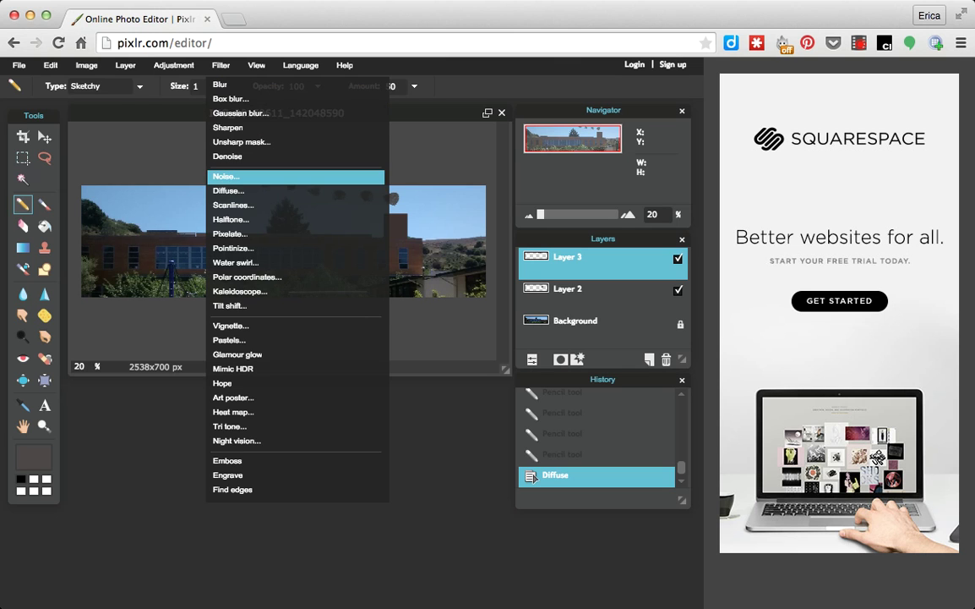
key("Return")
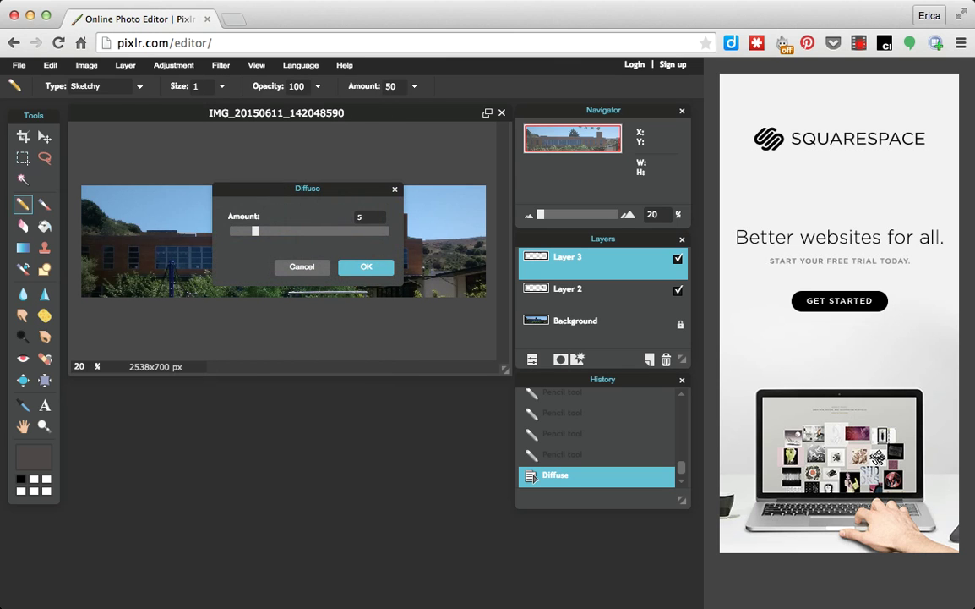
left_click_drag(255, 231, 304, 231)
key("Return")
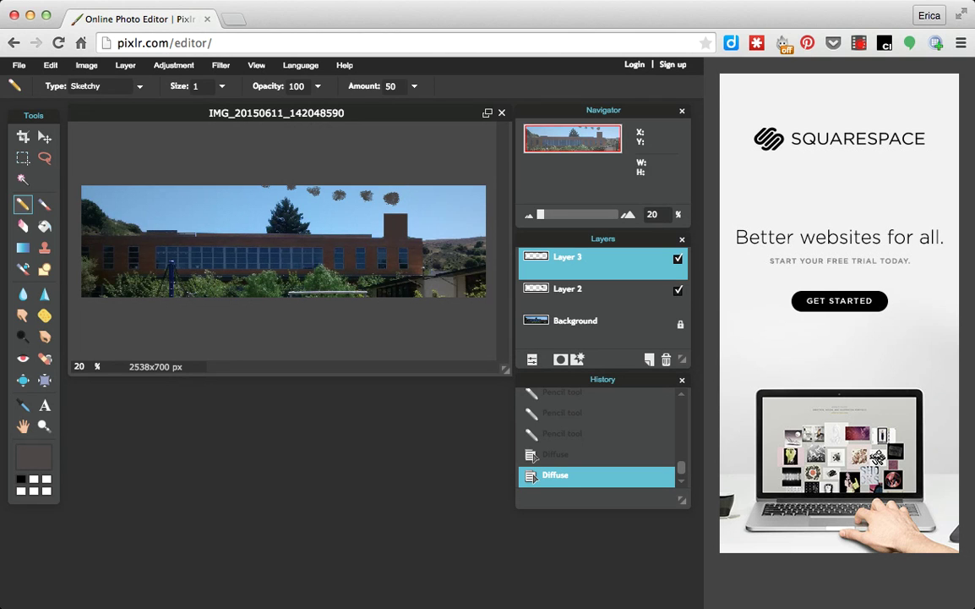
left_click(221, 65)
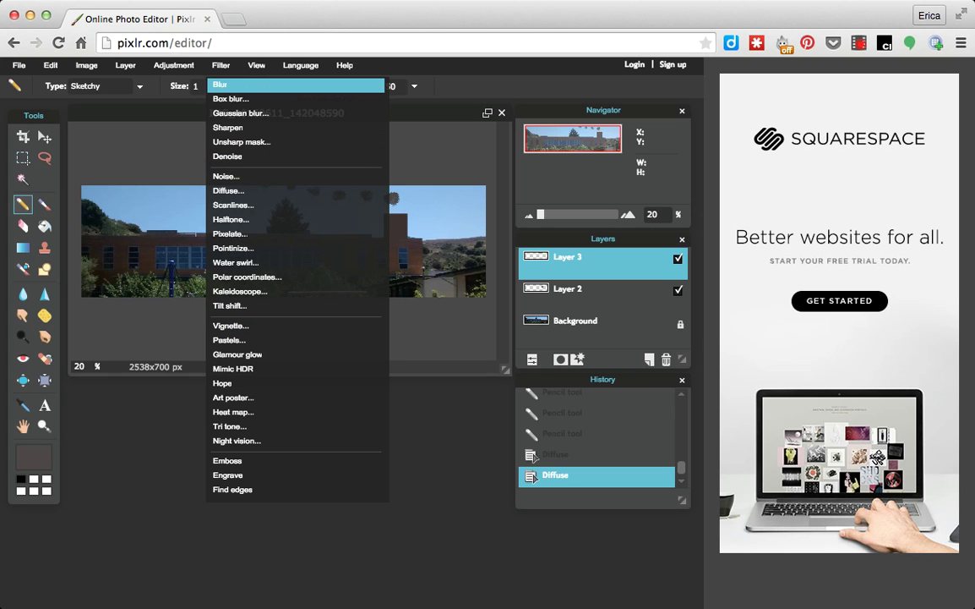
left_click(229, 84)
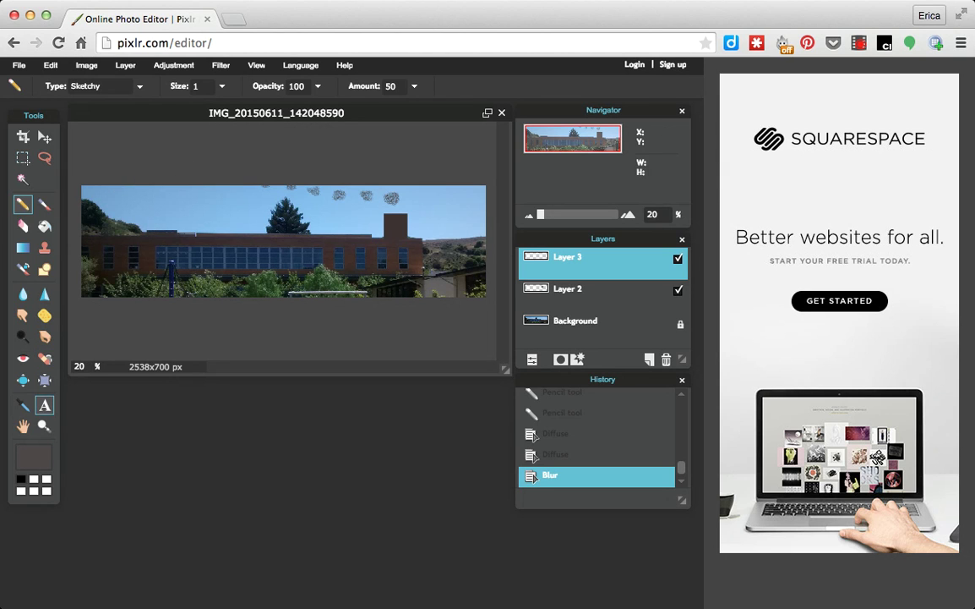
- Add the text 'The PD Express' at the banner's top-left and enlarge it to size 86
left_click(45, 405)
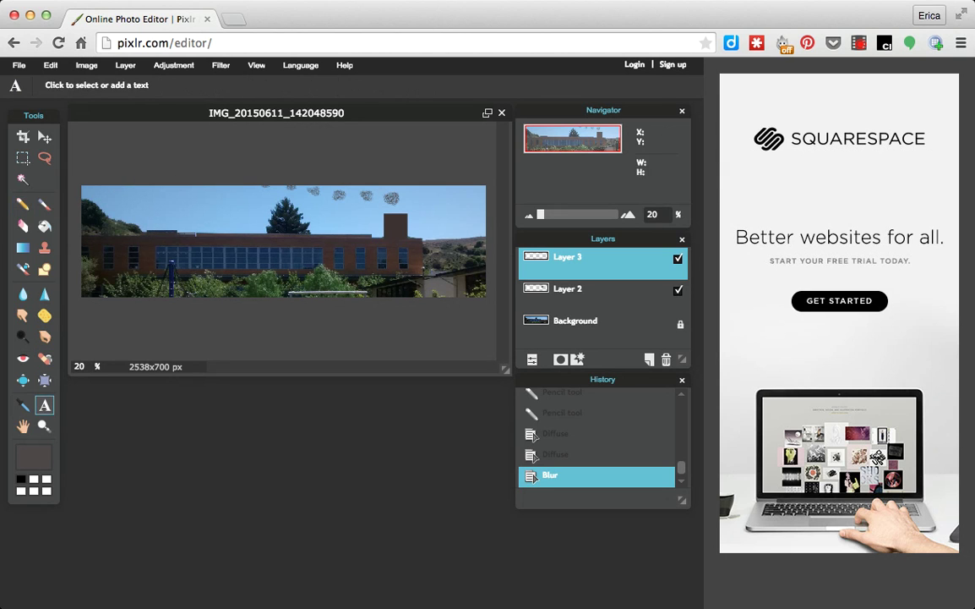
left_click(115, 200)
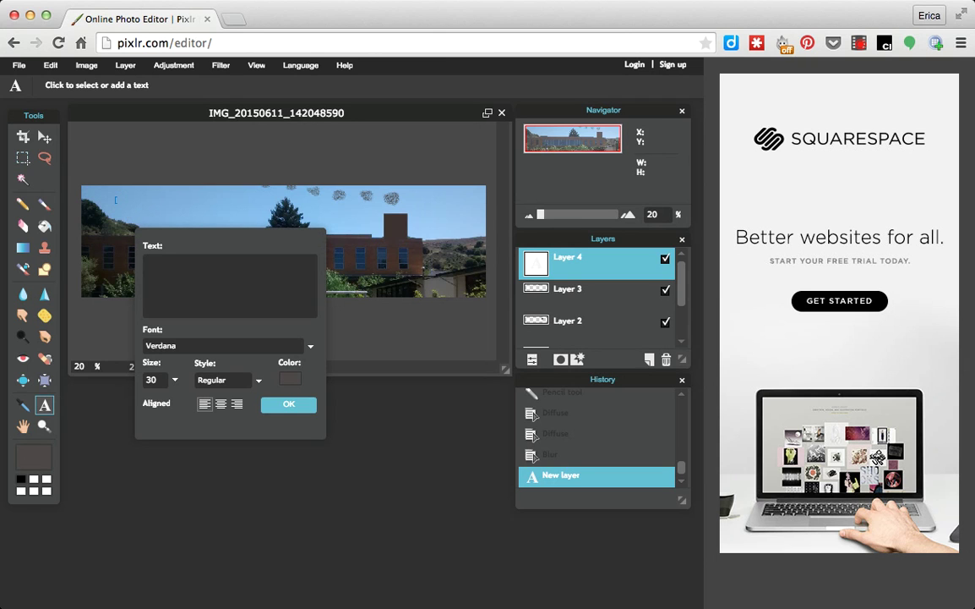
type("The PD Express")
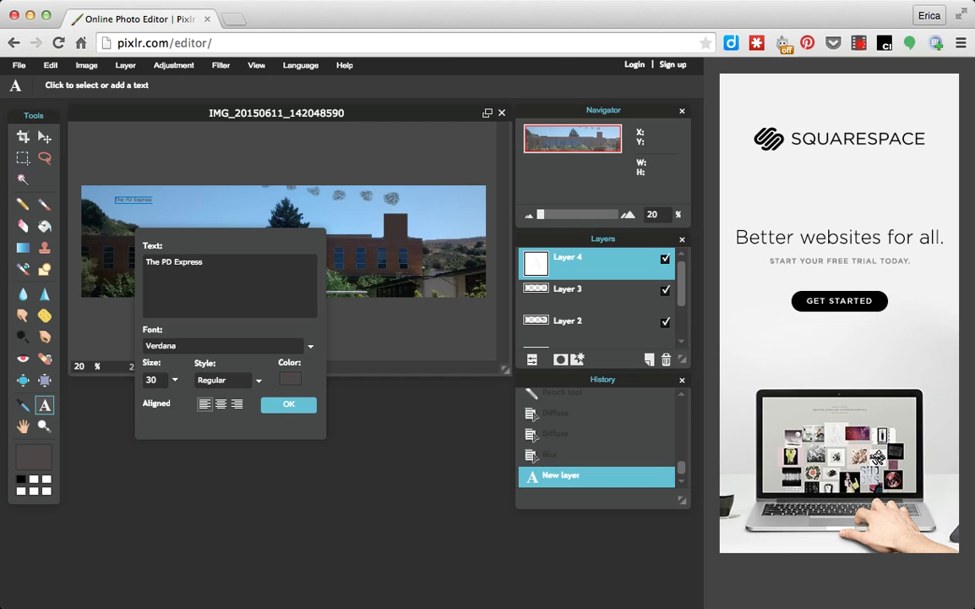
left_click(175, 380)
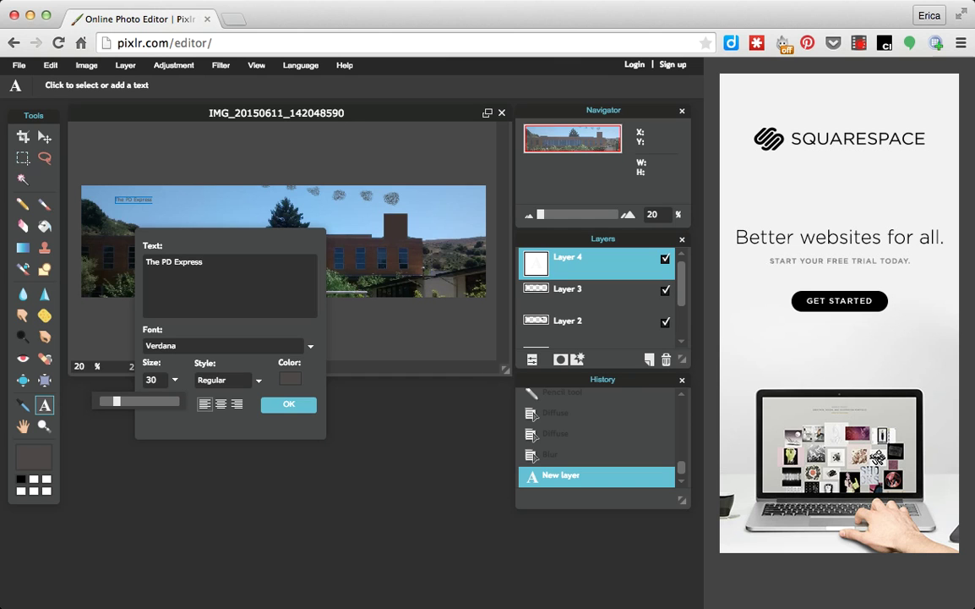
left_click_drag(116, 401, 154, 401)
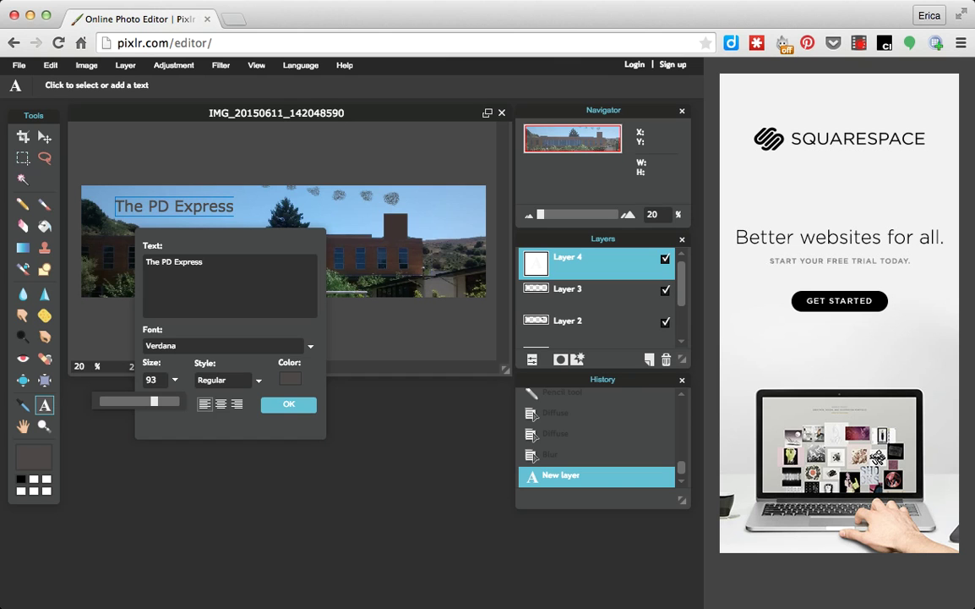
- Set the title font to Academy Engraved LET, raise its size to 124, and place it
left_click(310, 346)
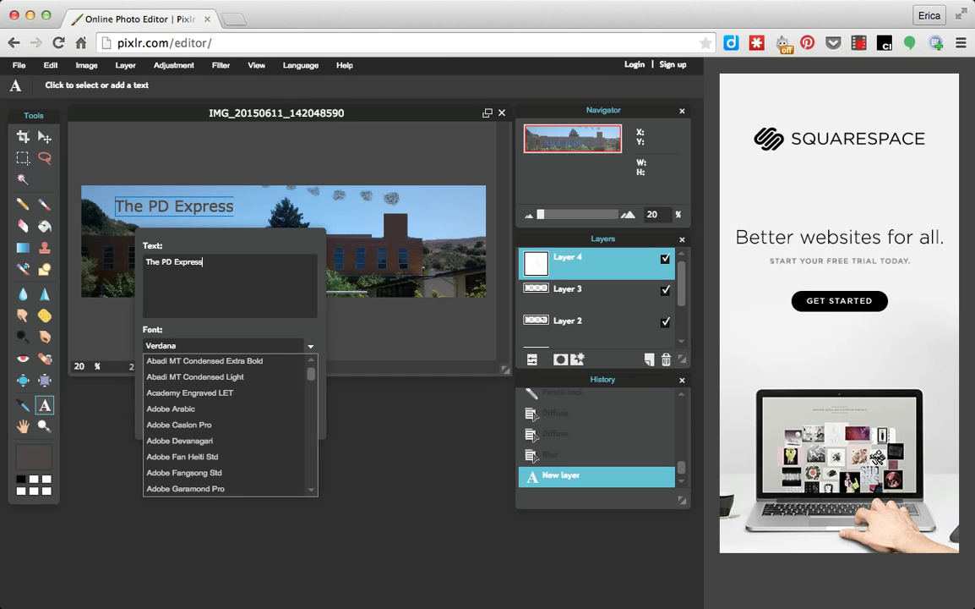
key("Escape")
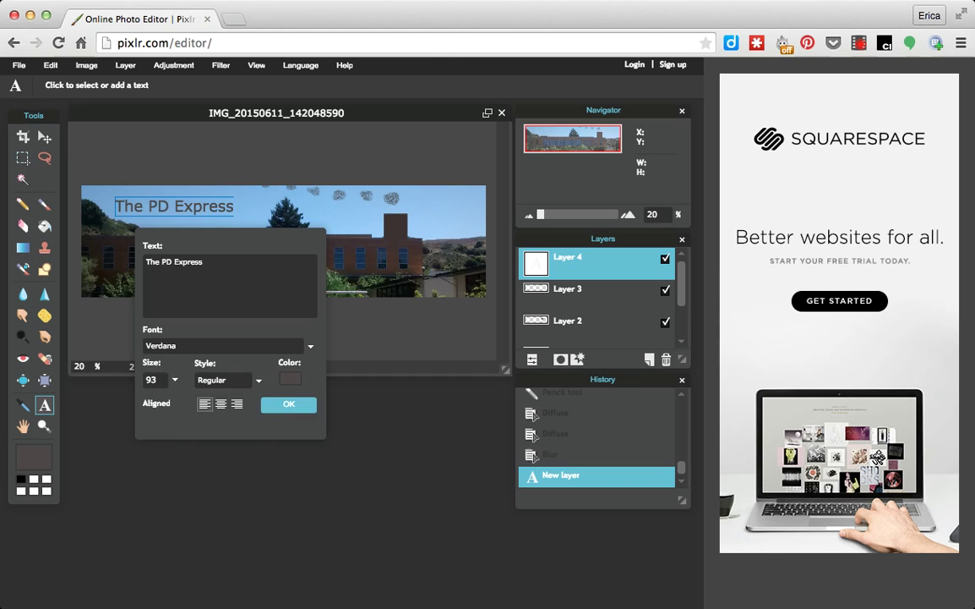
key("Down")
key("Down")
key("Down")
key("Down")
key("Down")
key("Up")
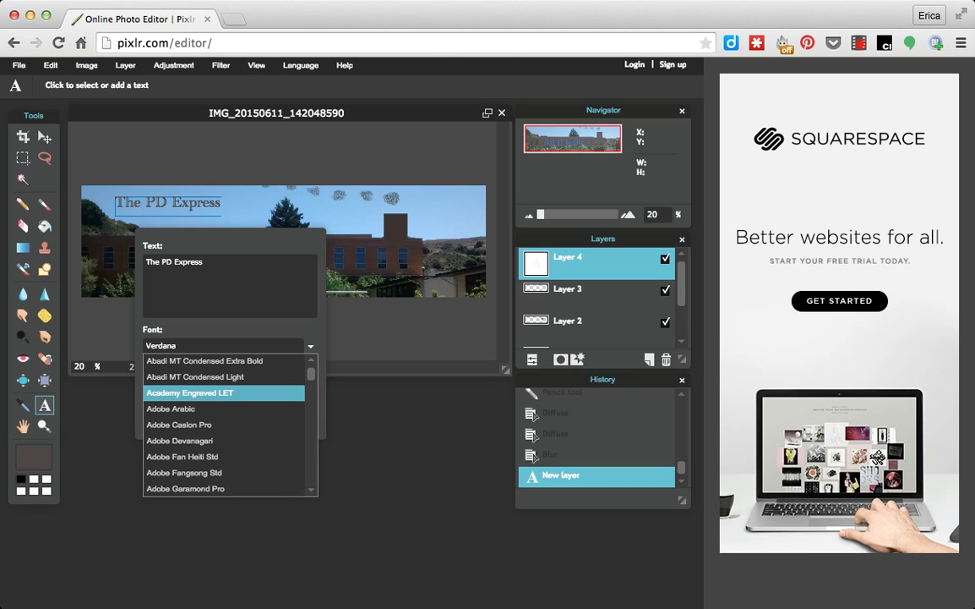
key("Return")
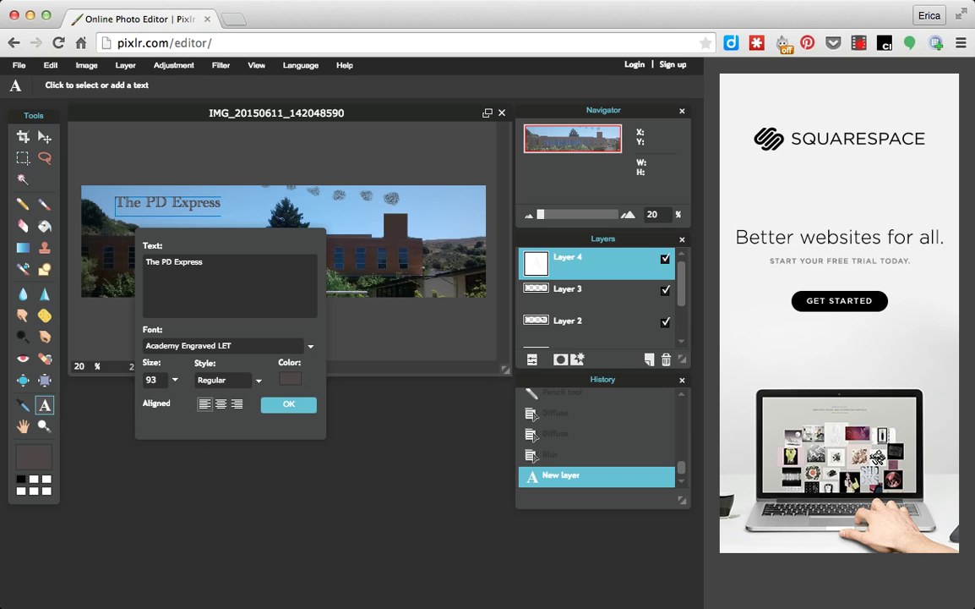
left_click(175, 380)
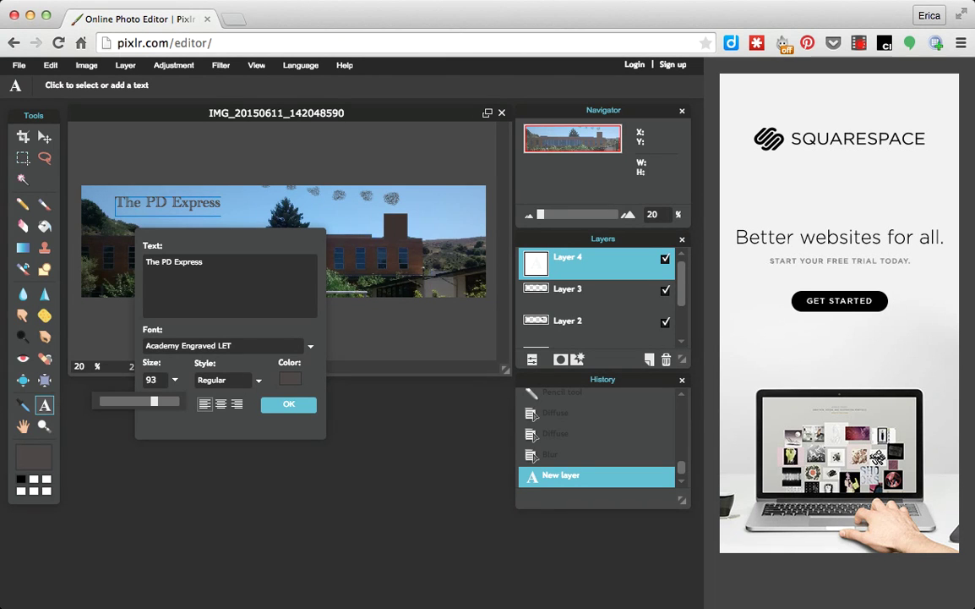
left_click_drag(154, 400, 174, 400)
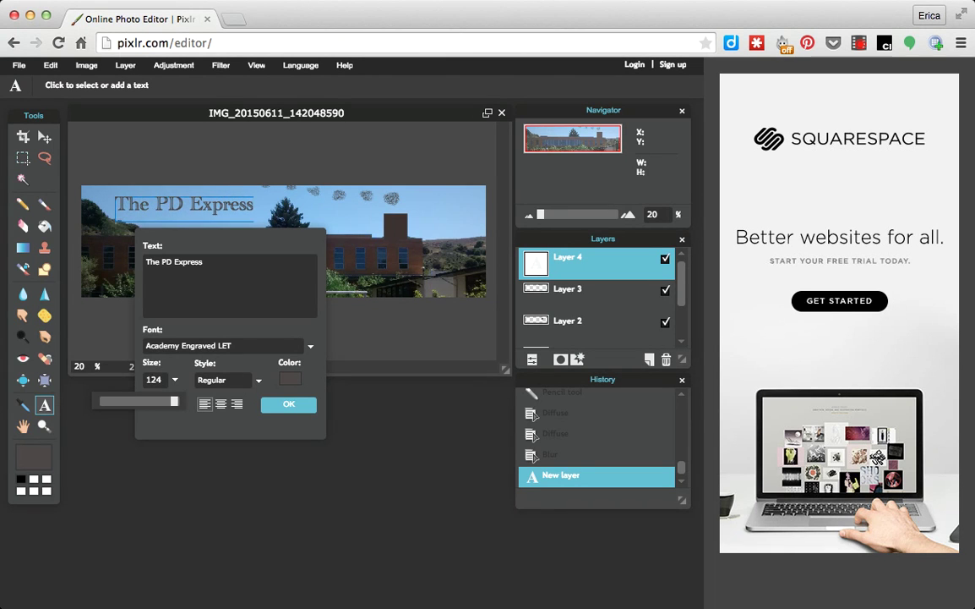
key("Return")
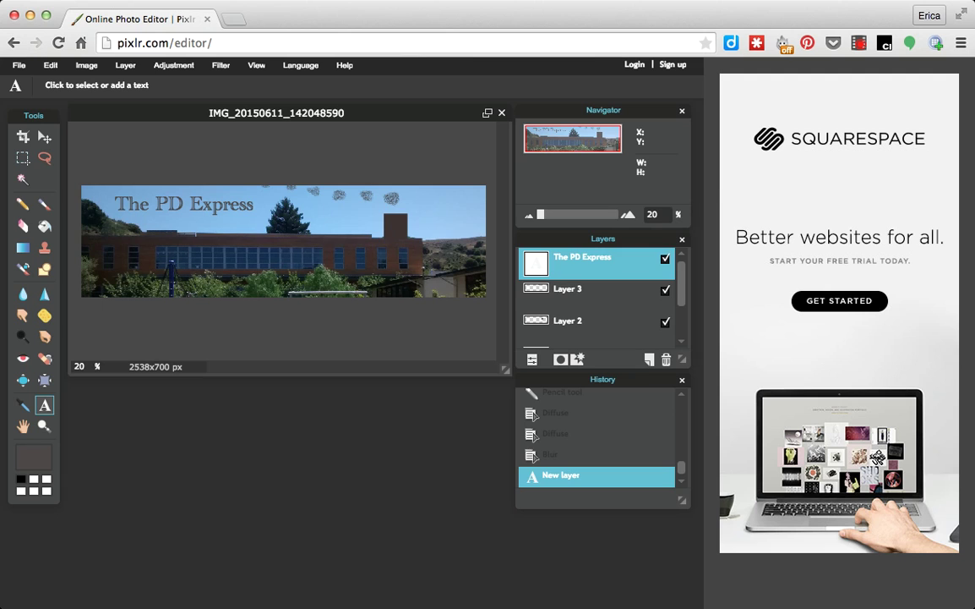
- Apply the Old photo adjustment to the Background layer
scroll(596, 296, "down", 1)
left_click(583, 328)
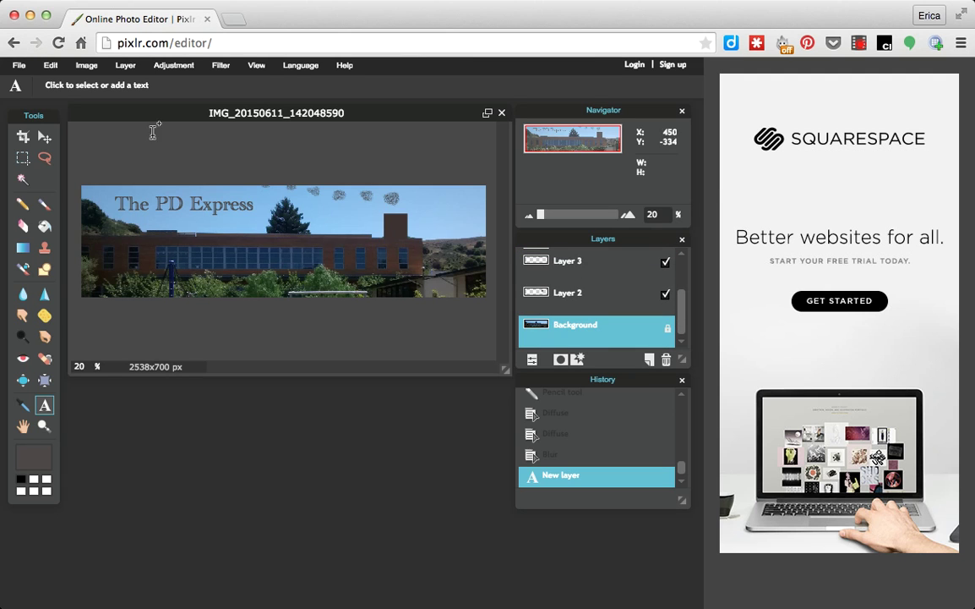
left_click(173, 65)
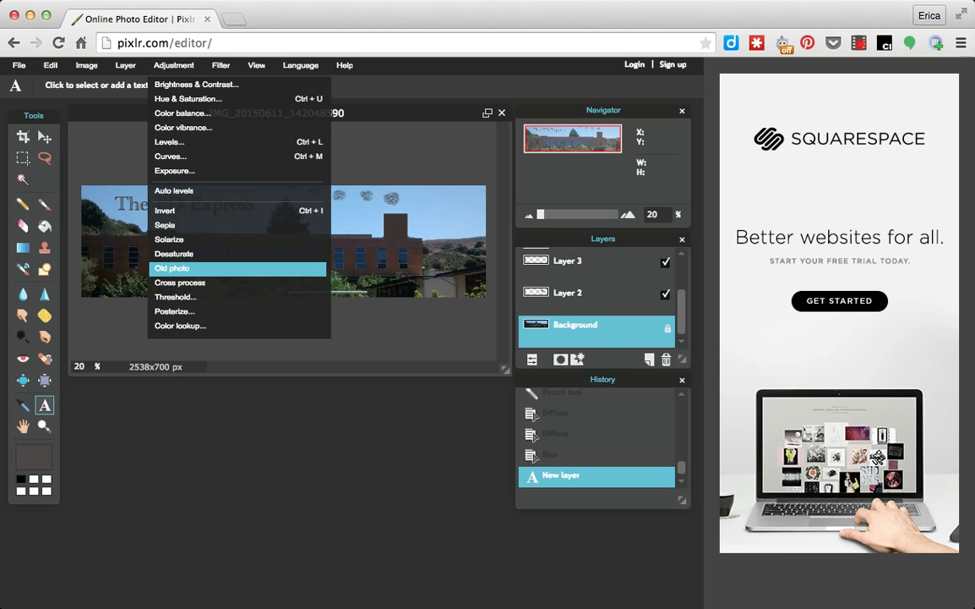
left_click(169, 267)
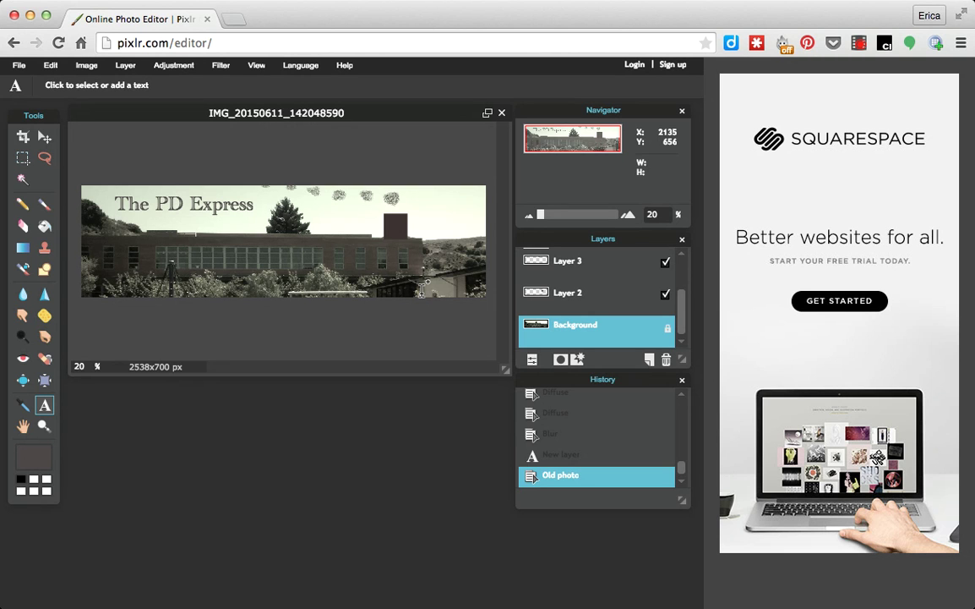
- Apply the Old photo adjustment to Layer 2 as well
left_click(592, 294)
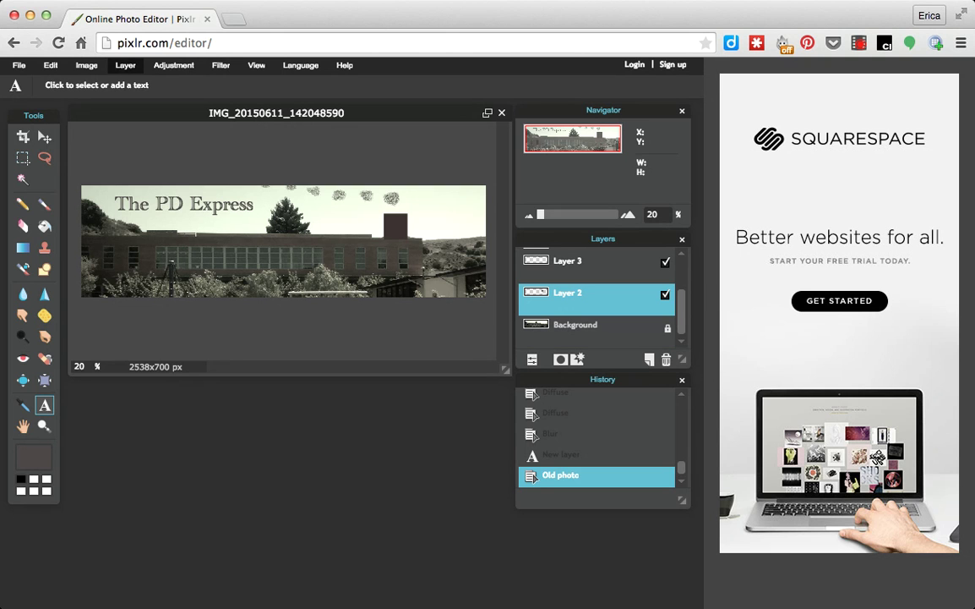
left_click(174, 65)
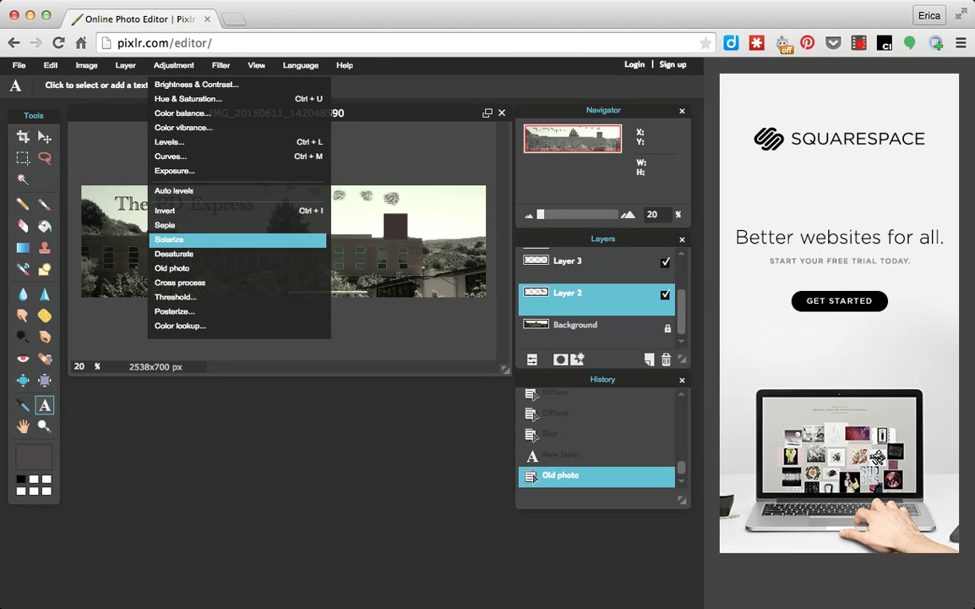
left_click(172, 268)
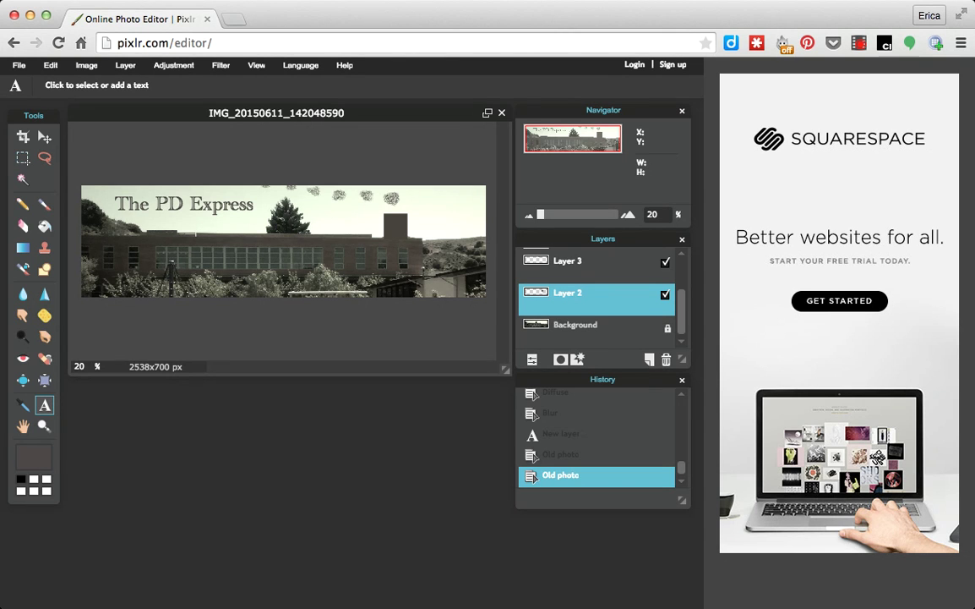
- Save the banner as a JPEG named 'PD Express Header' at quality 80
left_click(19, 65)
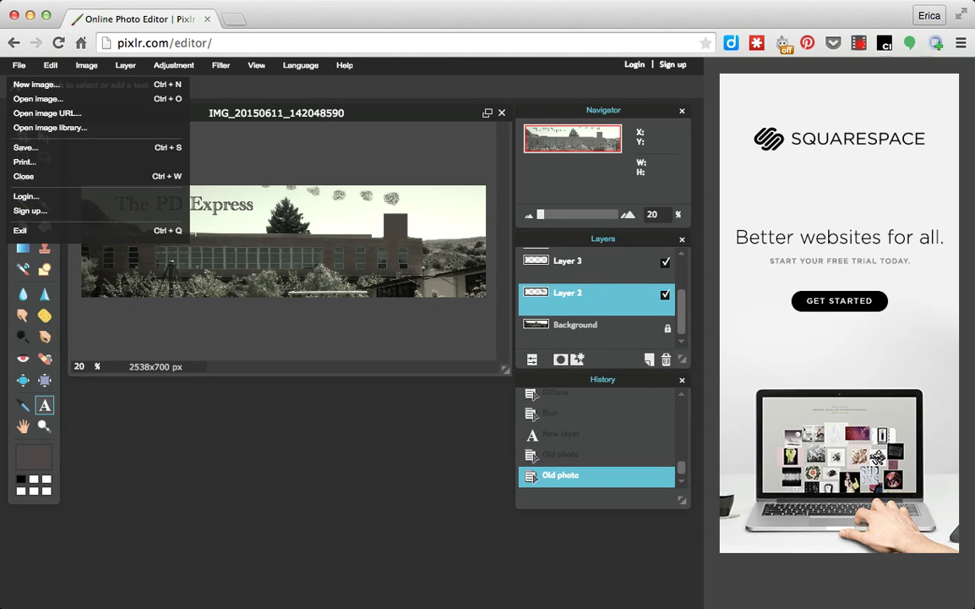
left_click(26, 148)
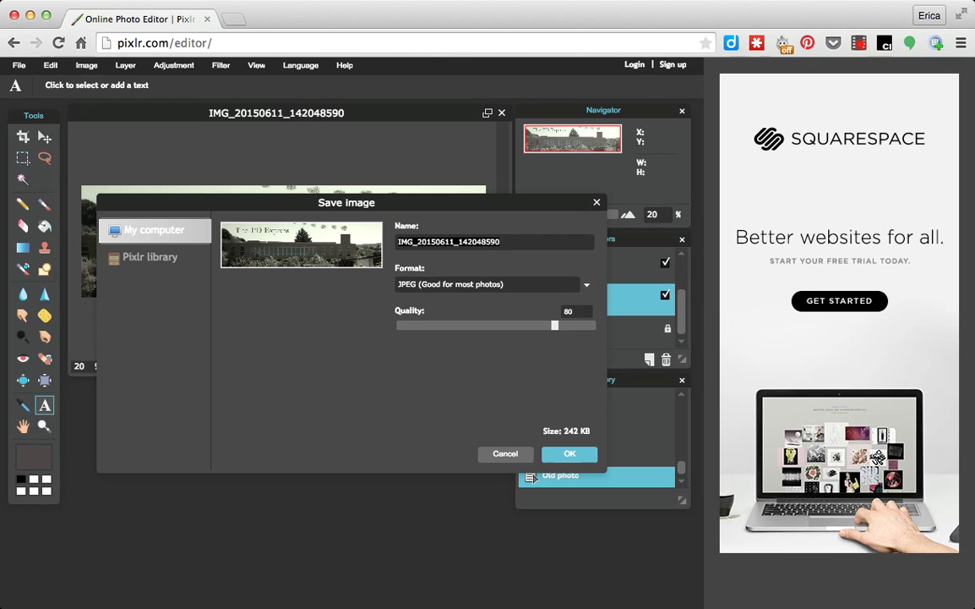
type("PD E")
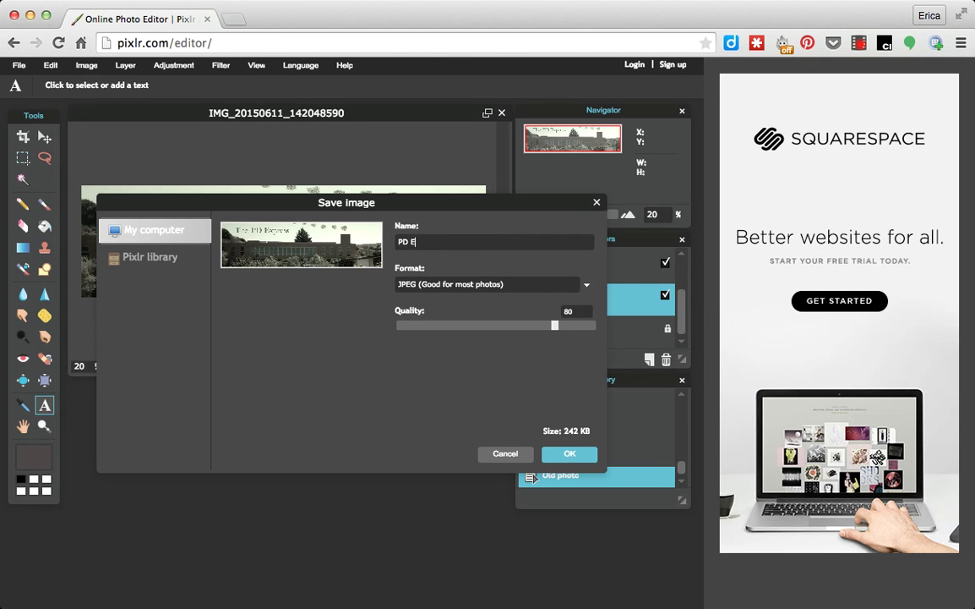
type("xpress Header")
key("Return")
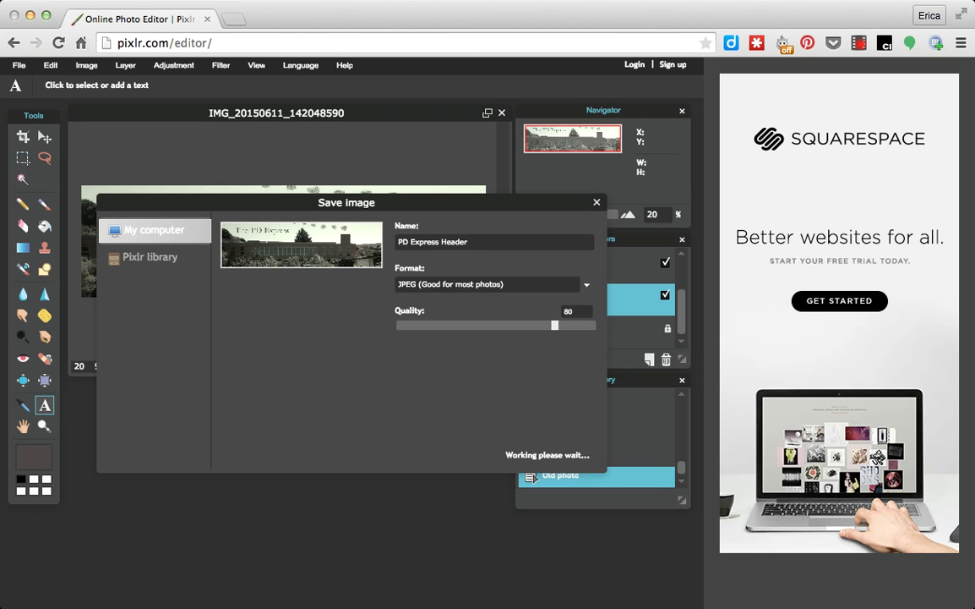